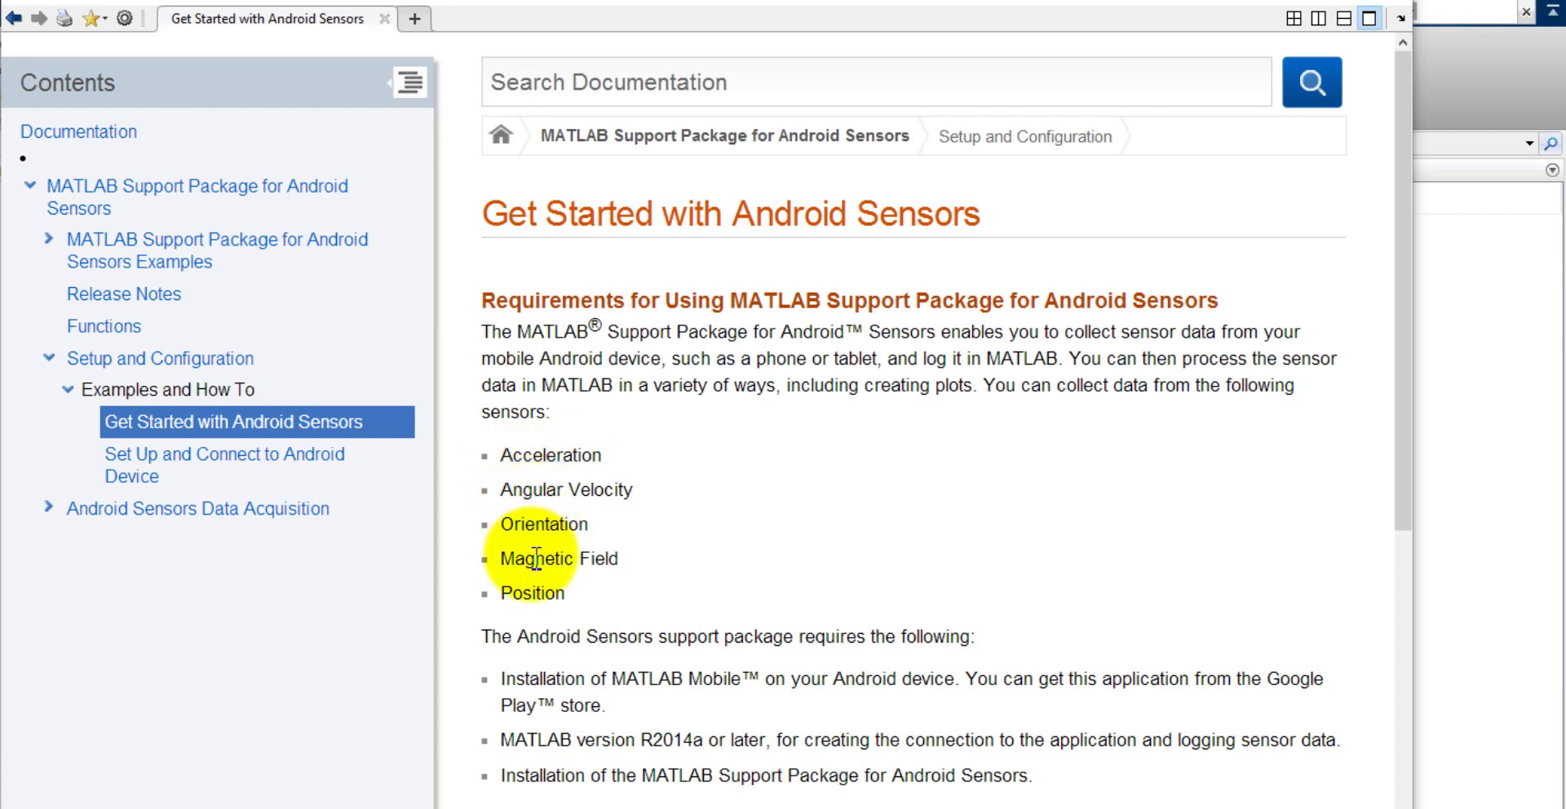
- Highlight the 'Installation of MATLAB Mobile' requirement on the Get Started with Android Sensors page
{"action": "left_click", "coordinate": [506, 682]}
{"action": "left_click_drag", "start_coordinate": [506, 682], "coordinate": [629, 707]}
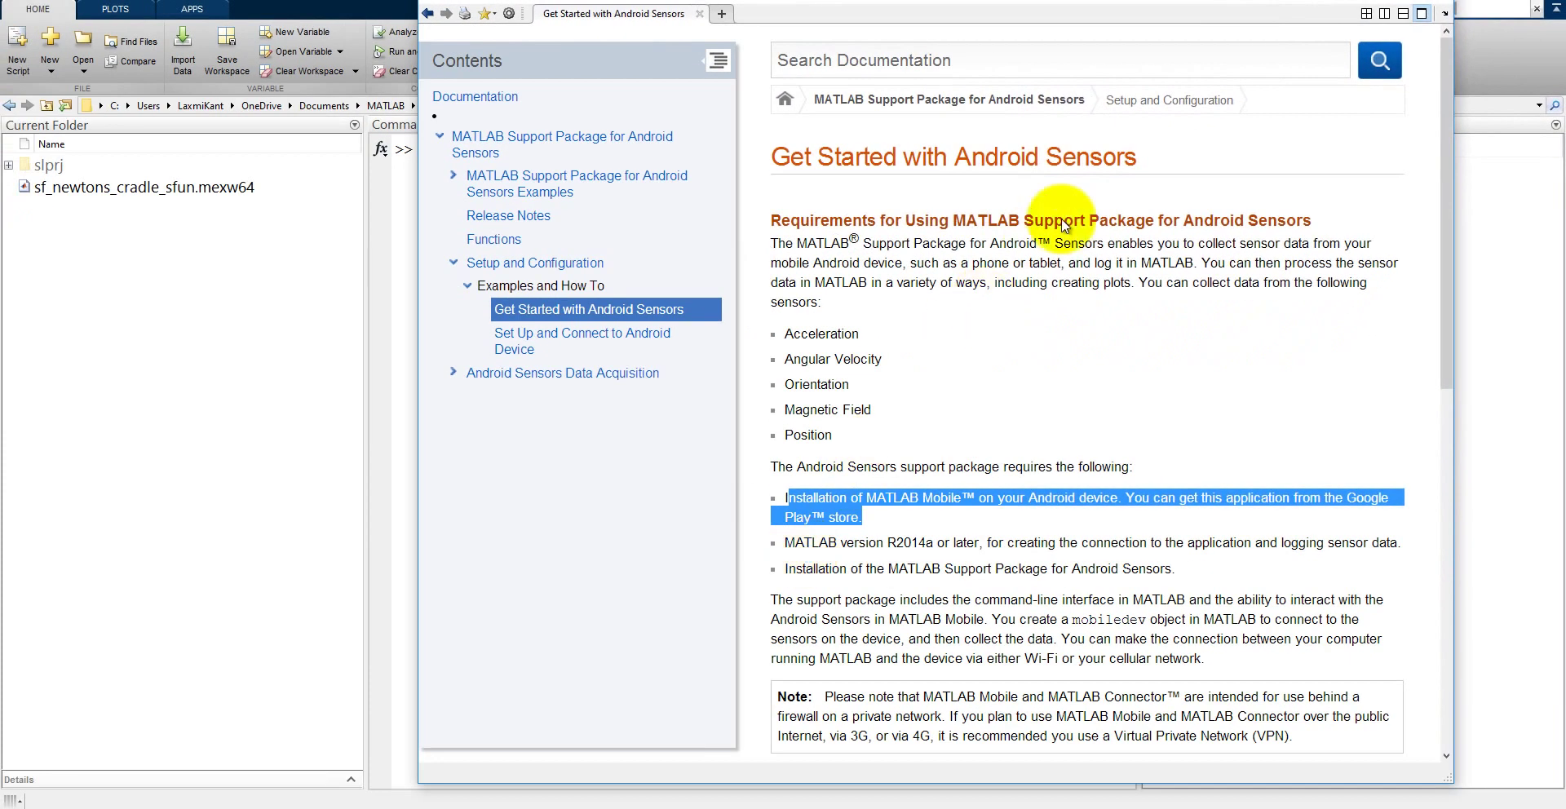
- Launch the hardware support package installer from Add-Ons > Get Hardware Support Packages
{"action": "left_click", "coordinate": [1327, 4]}
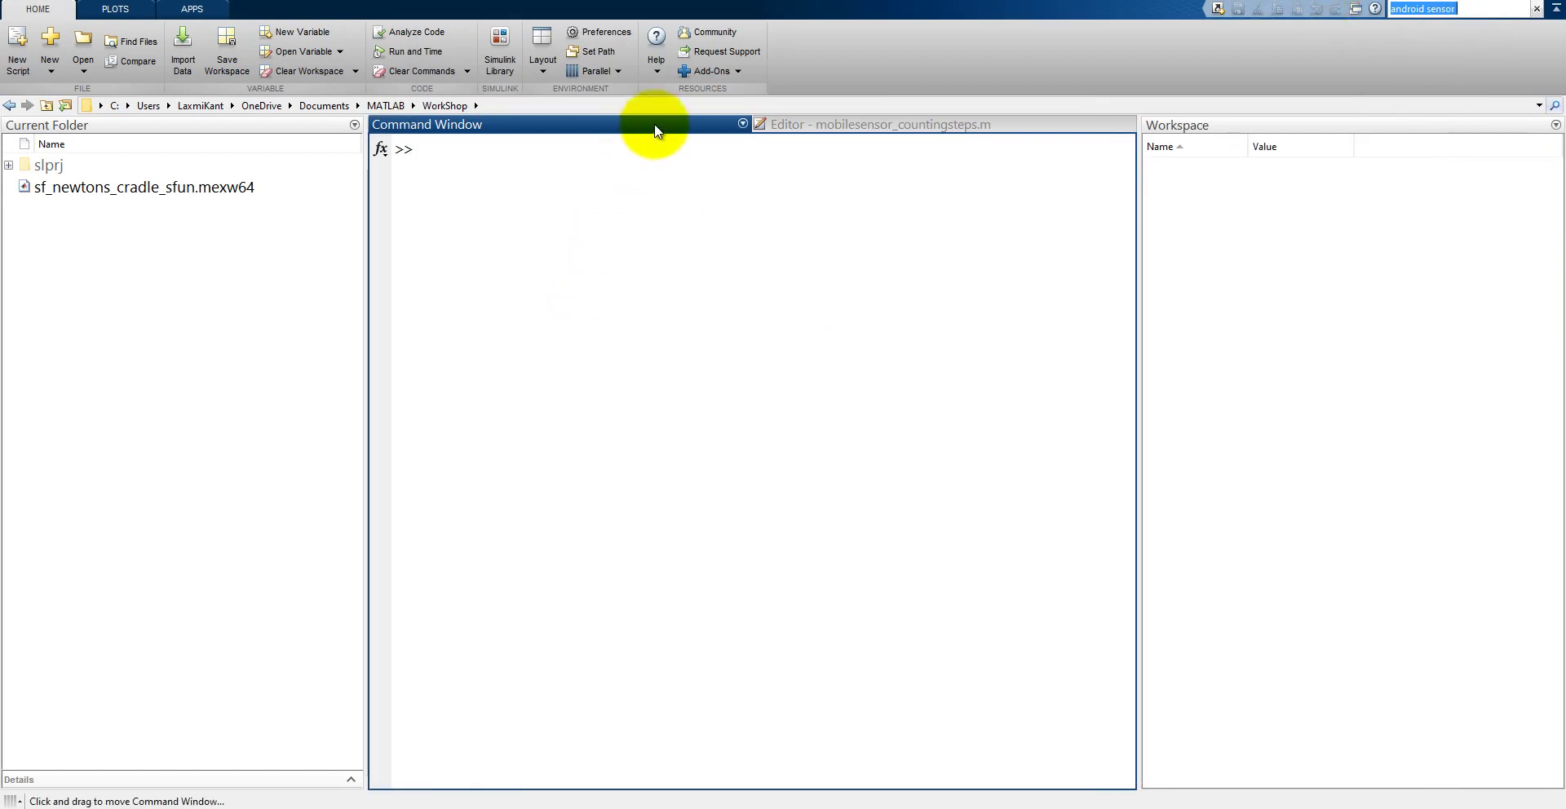
{"action": "left_click", "coordinate": [711, 72]}
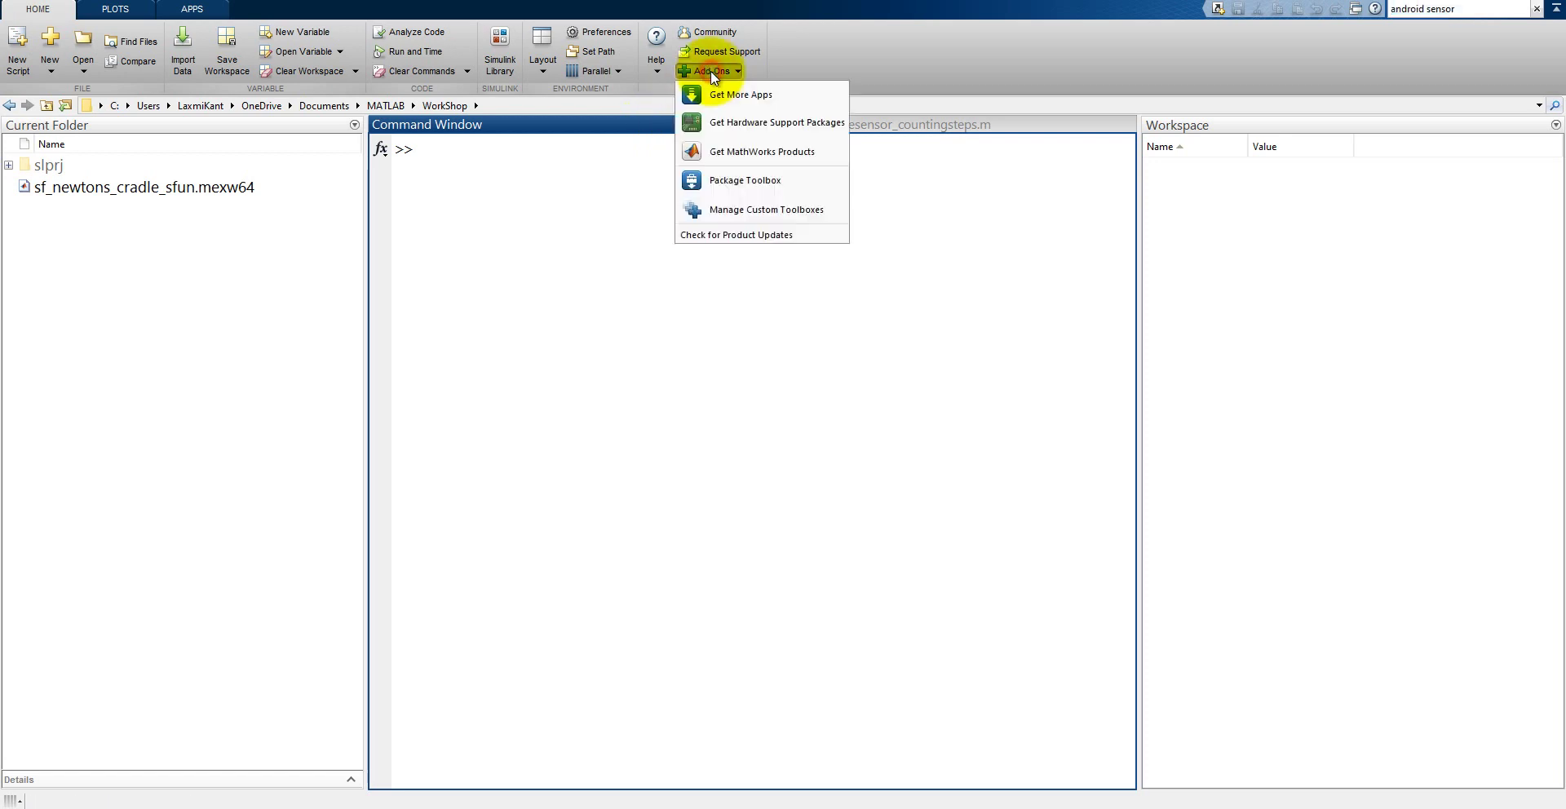
{"action": "left_click", "coordinate": [725, 122]}
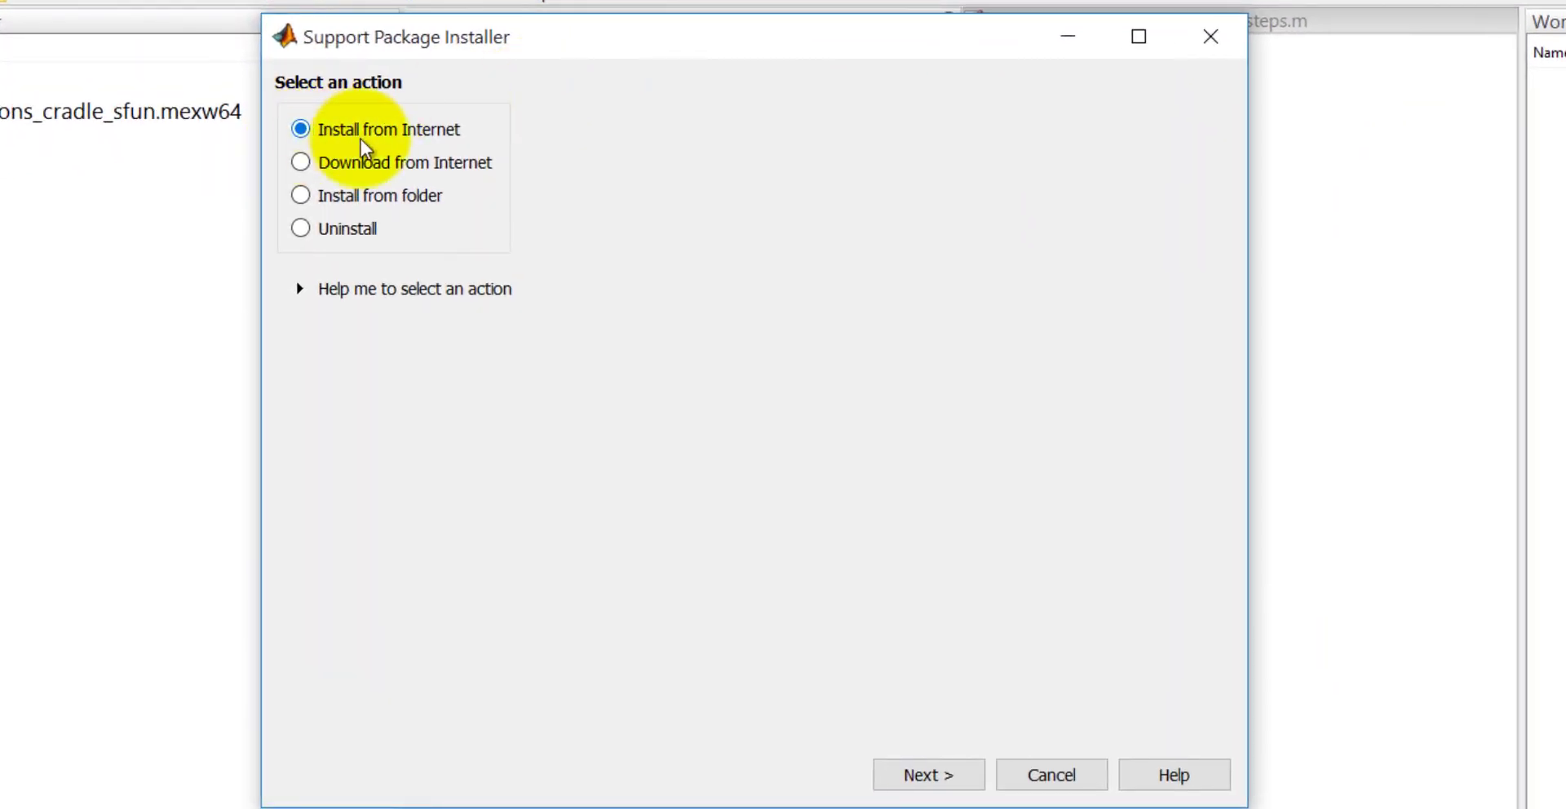
- Install from the internet, selecting the Android Sensors package (15.1.1) for reinstall, and reach the licence page
{"action": "left_click", "coordinate": [931, 779]}
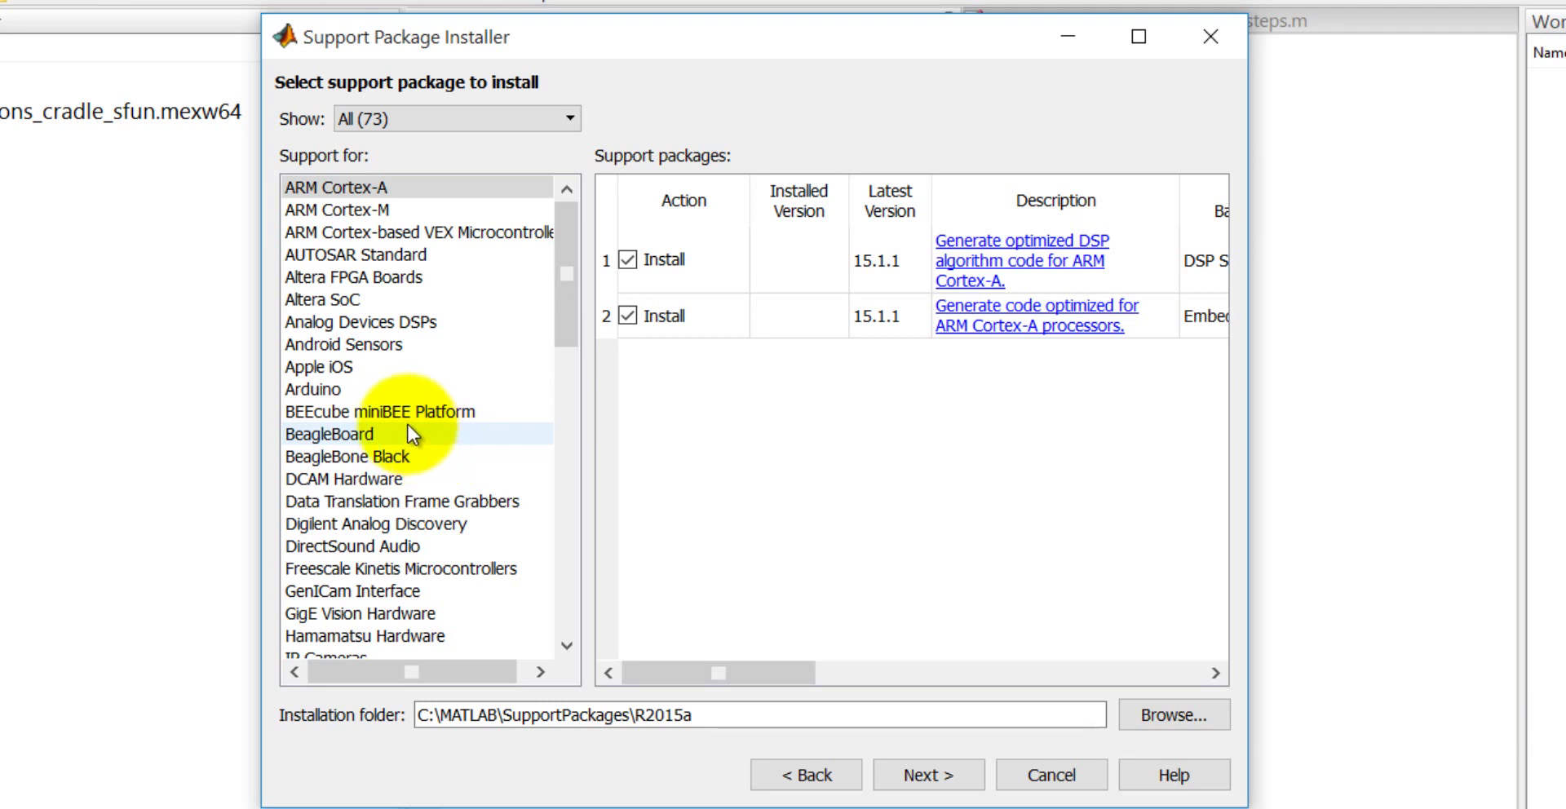
{"action": "left_click", "coordinate": [363, 350]}
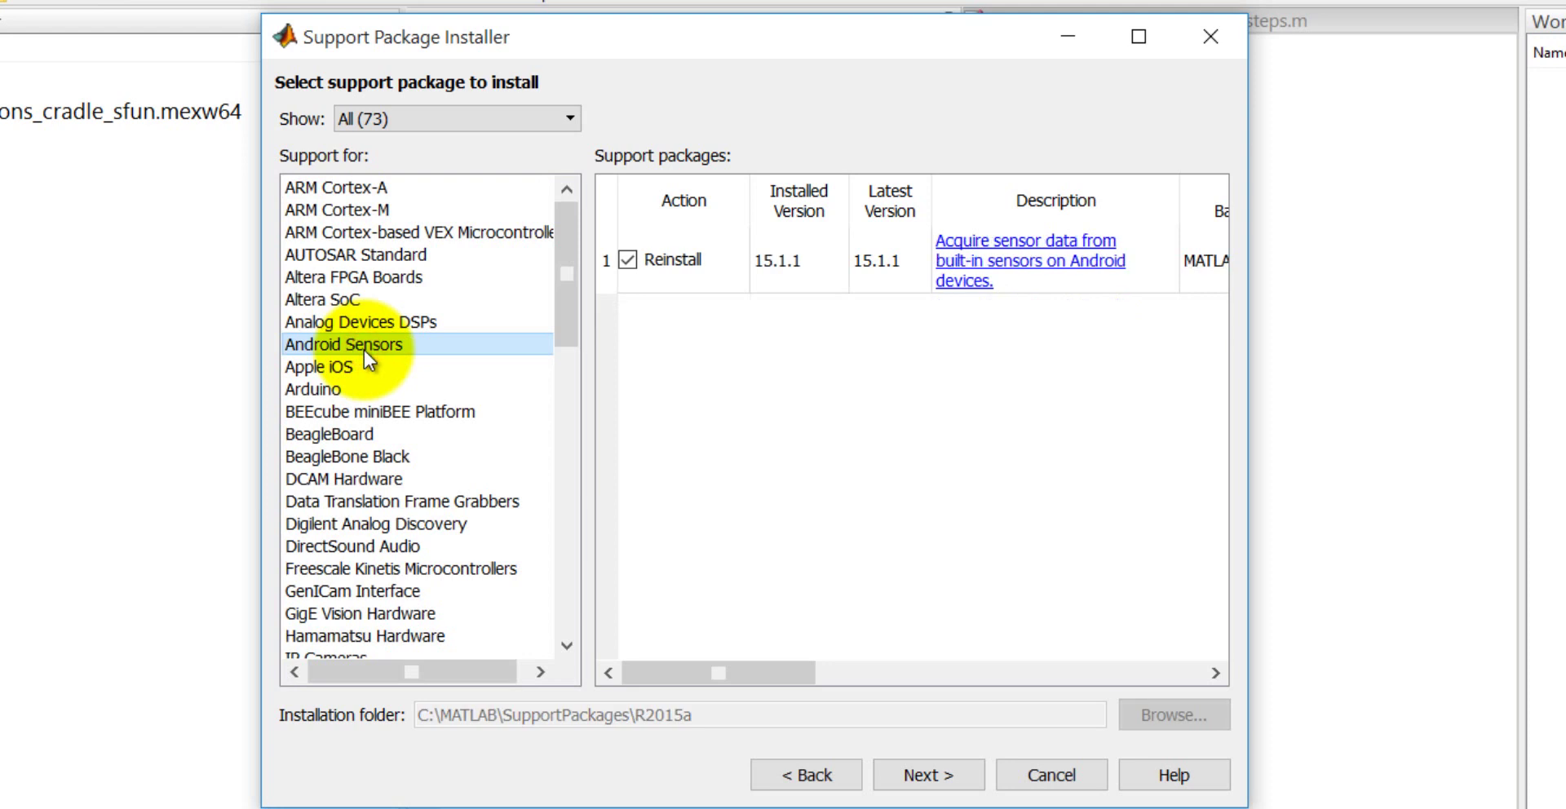
{"action": "left_click", "coordinate": [321, 366]}
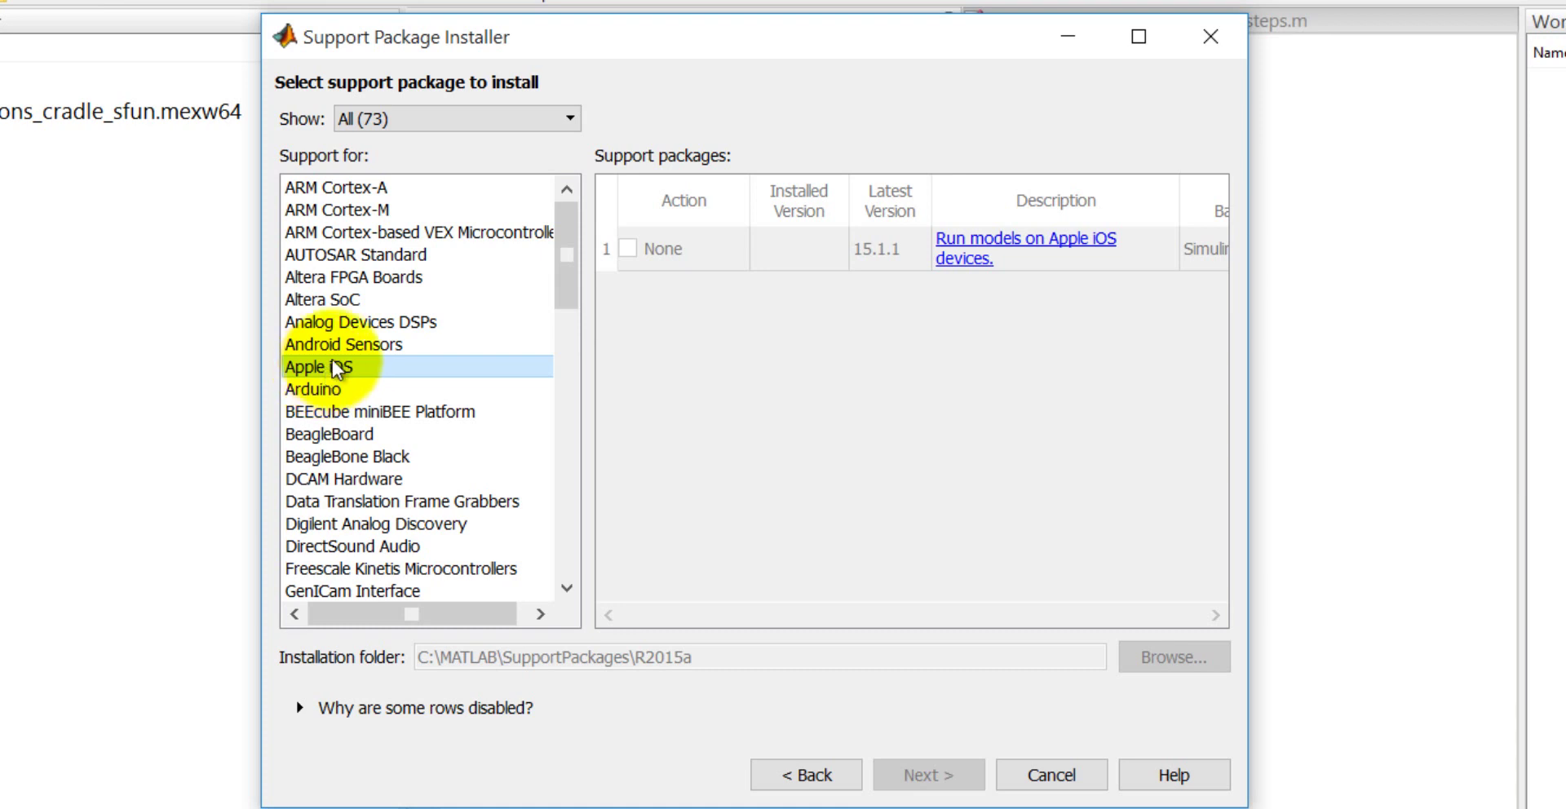
{"action": "left_click", "coordinate": [349, 345]}
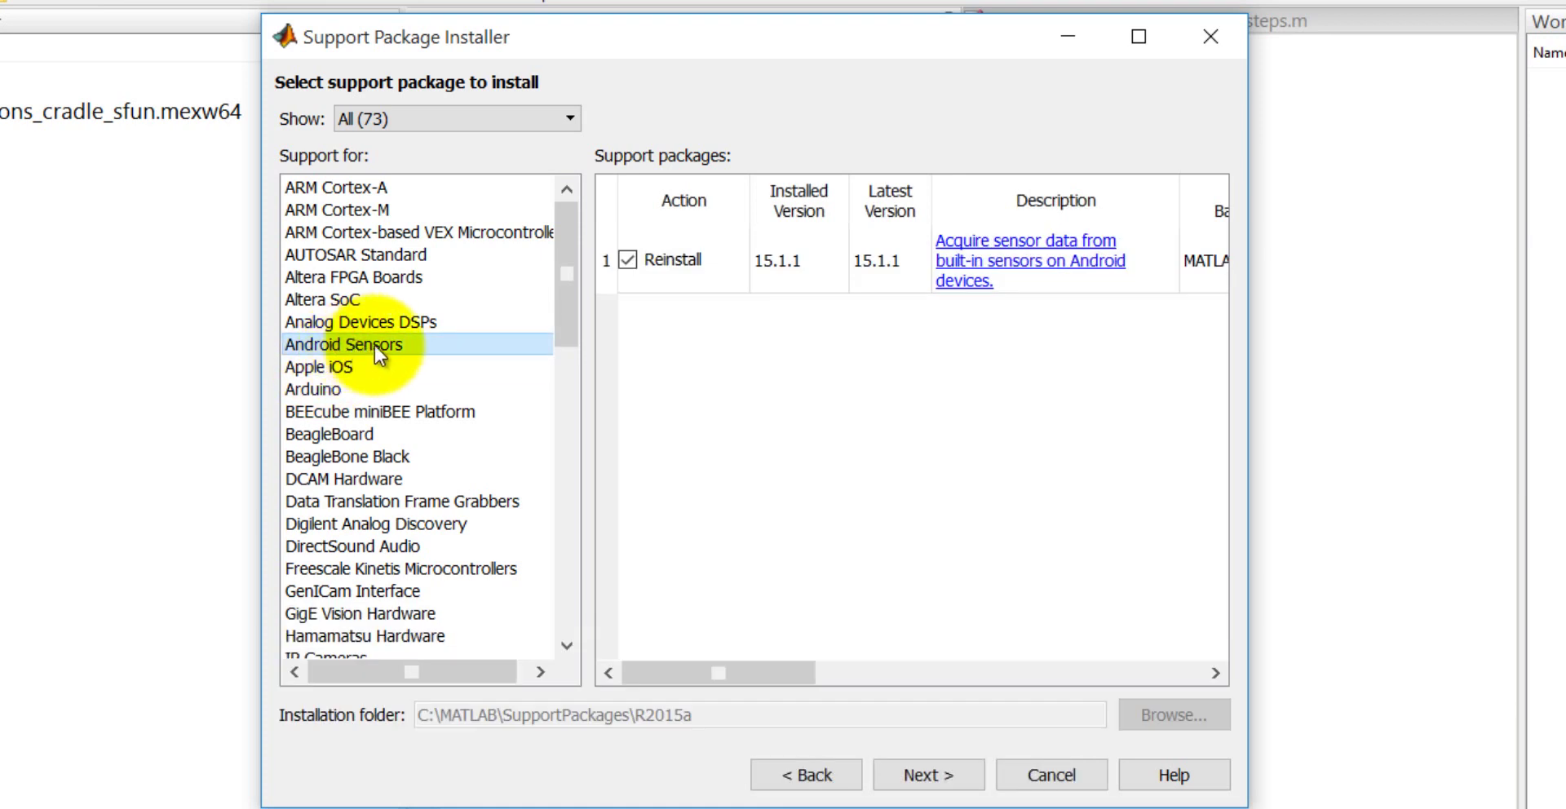
{"action": "left_click", "coordinate": [654, 283]}
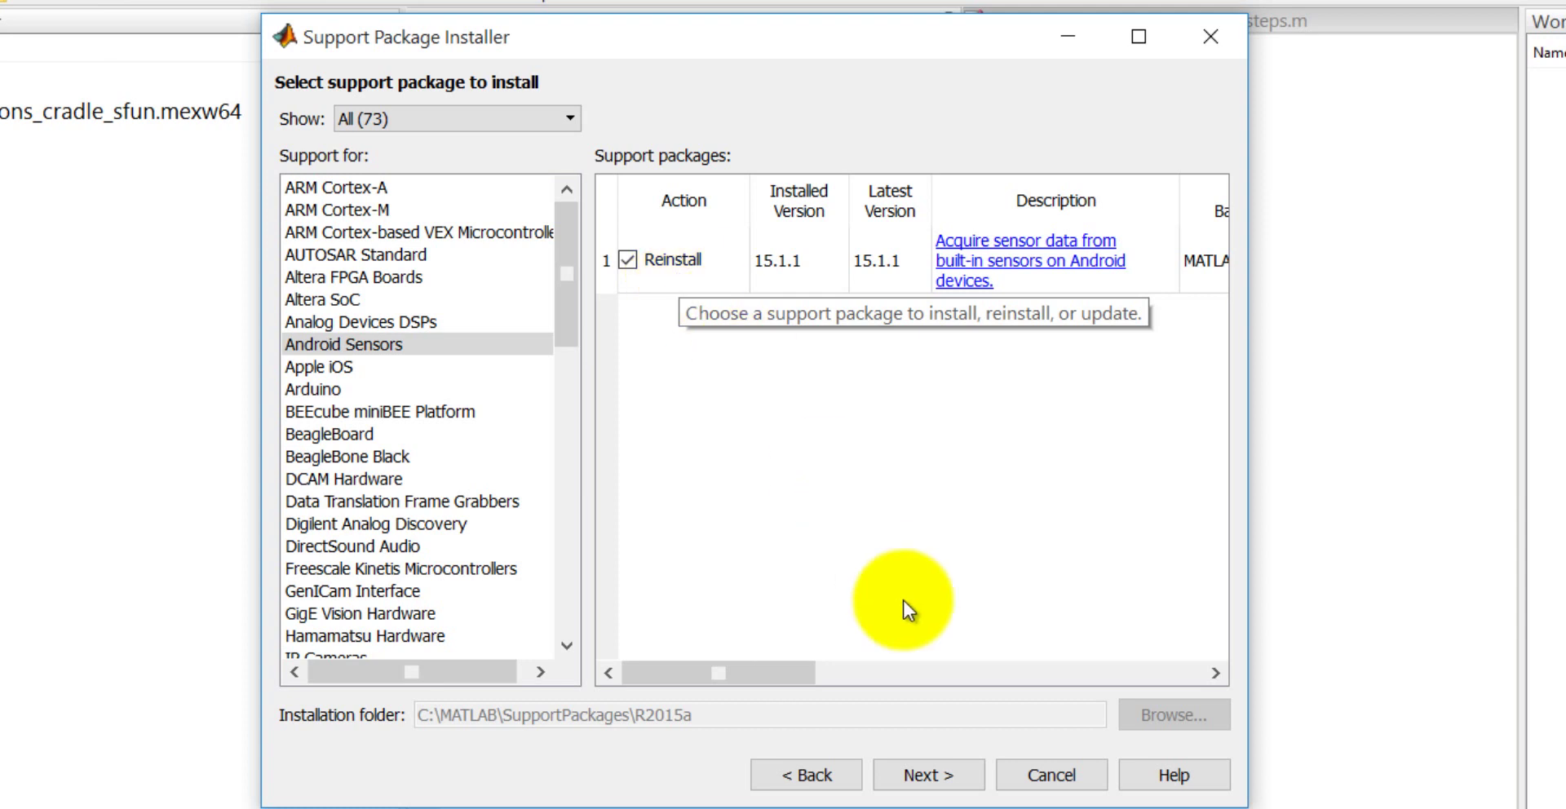
{"action": "left_click", "coordinate": [915, 779]}
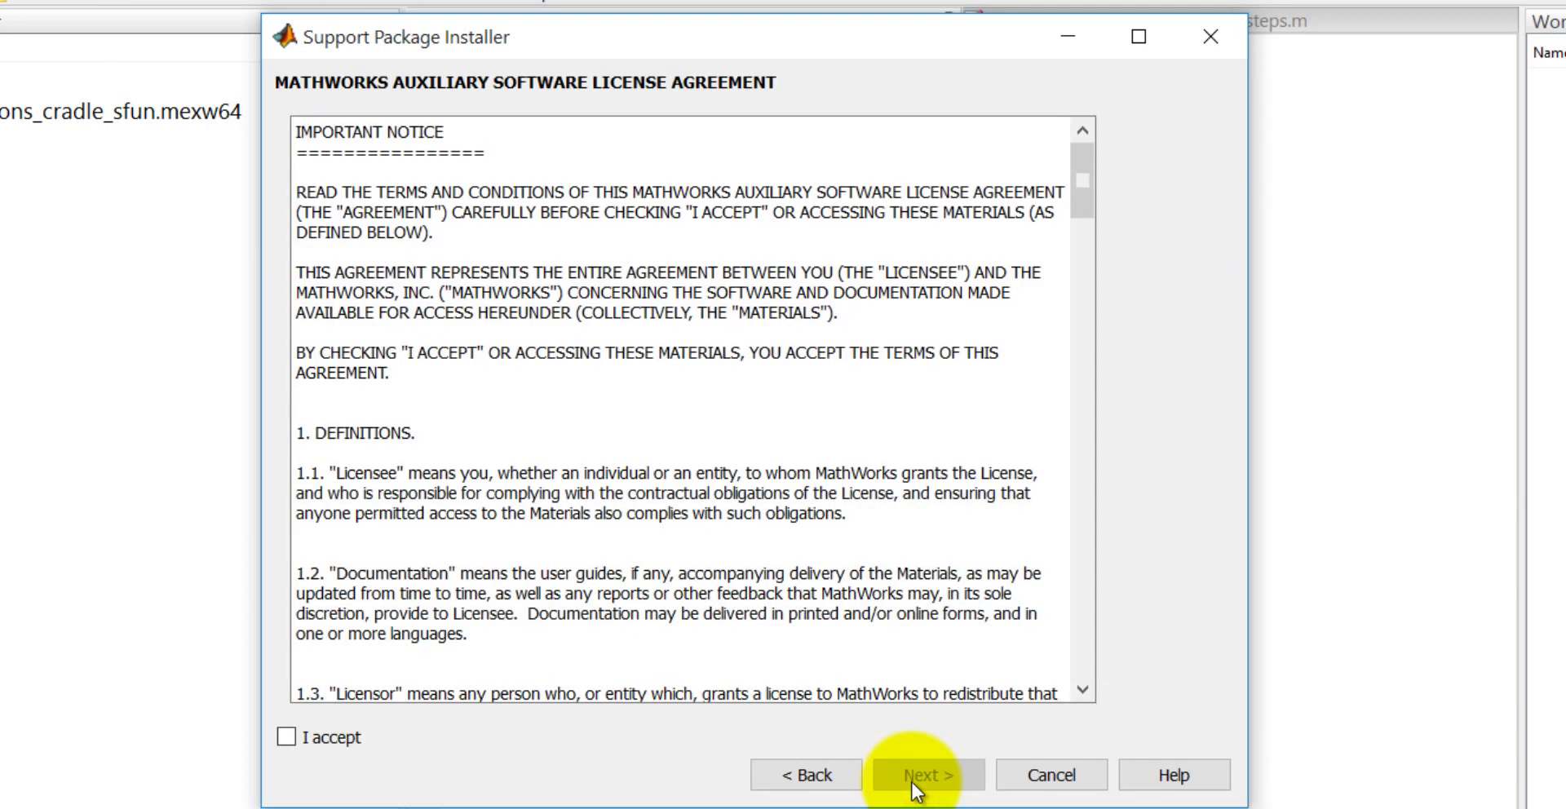
- Accept the MathWorks licence, pass the third-party licences to confirmation, then cancel without installing
{"action": "left_click", "coordinate": [321, 739]}
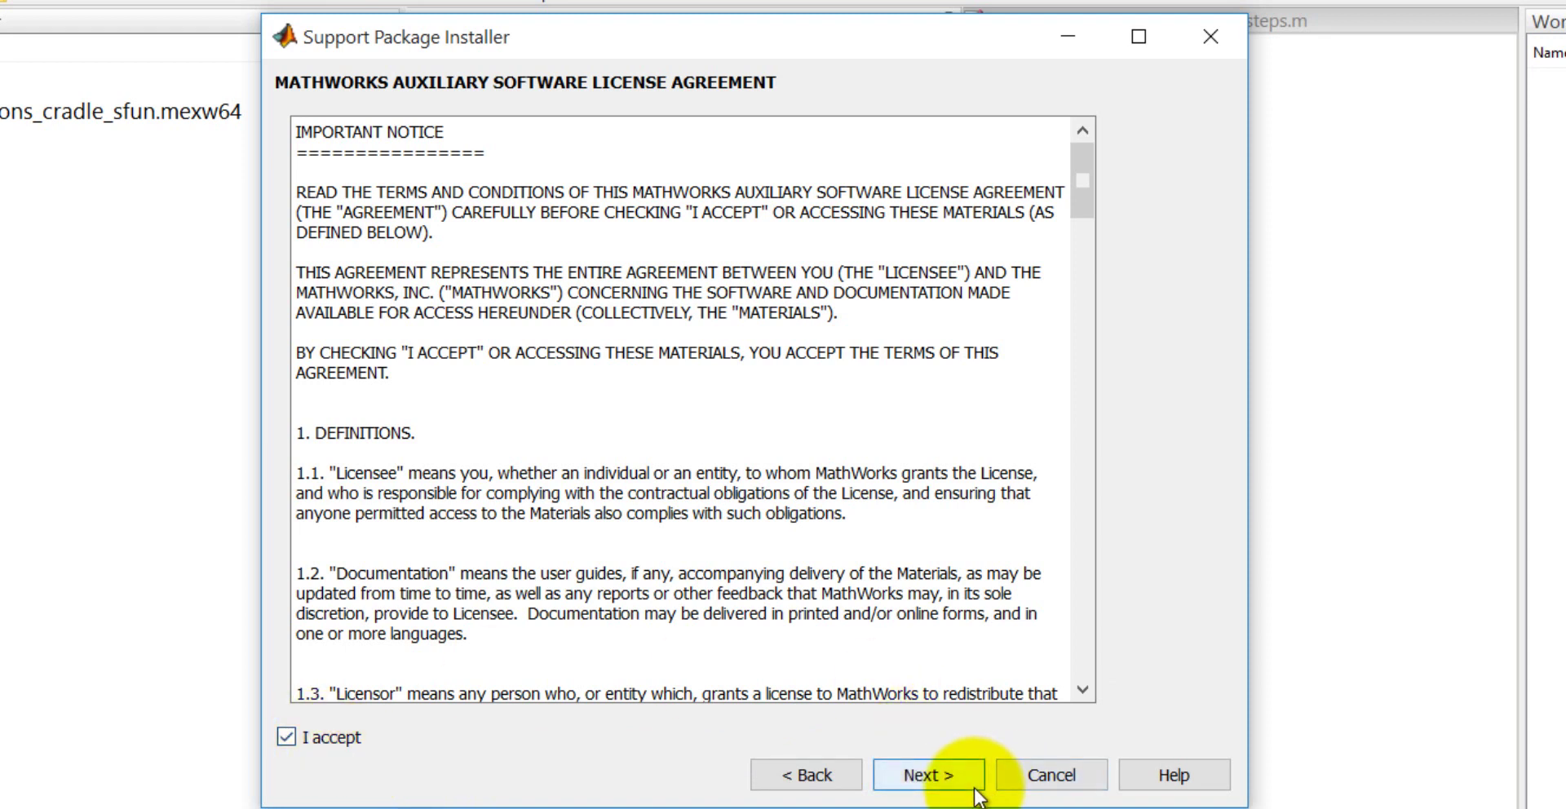
{"action": "left_click", "coordinate": [944, 775]}
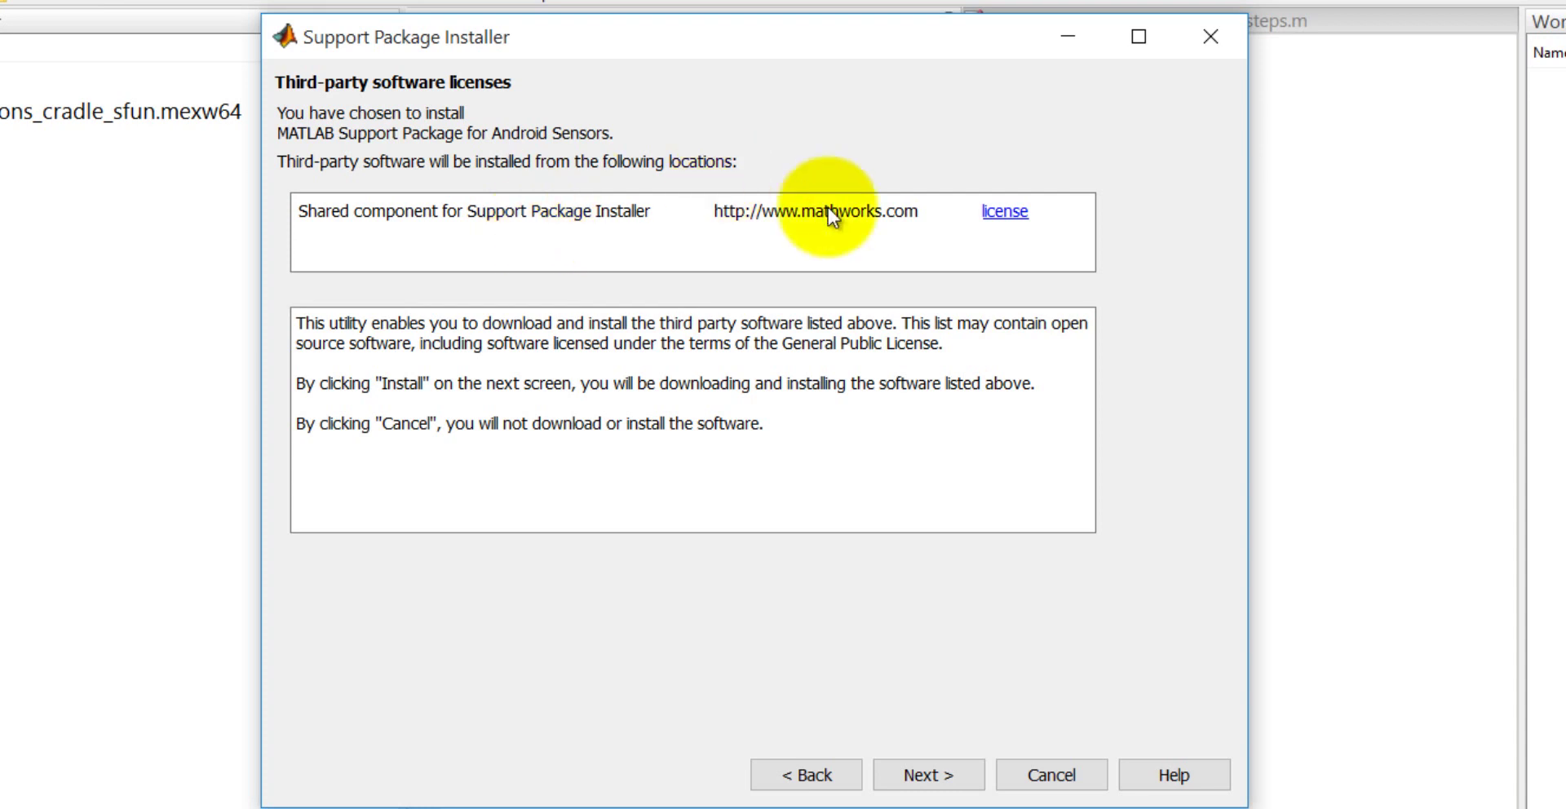
{"action": "left_click", "coordinate": [938, 765]}
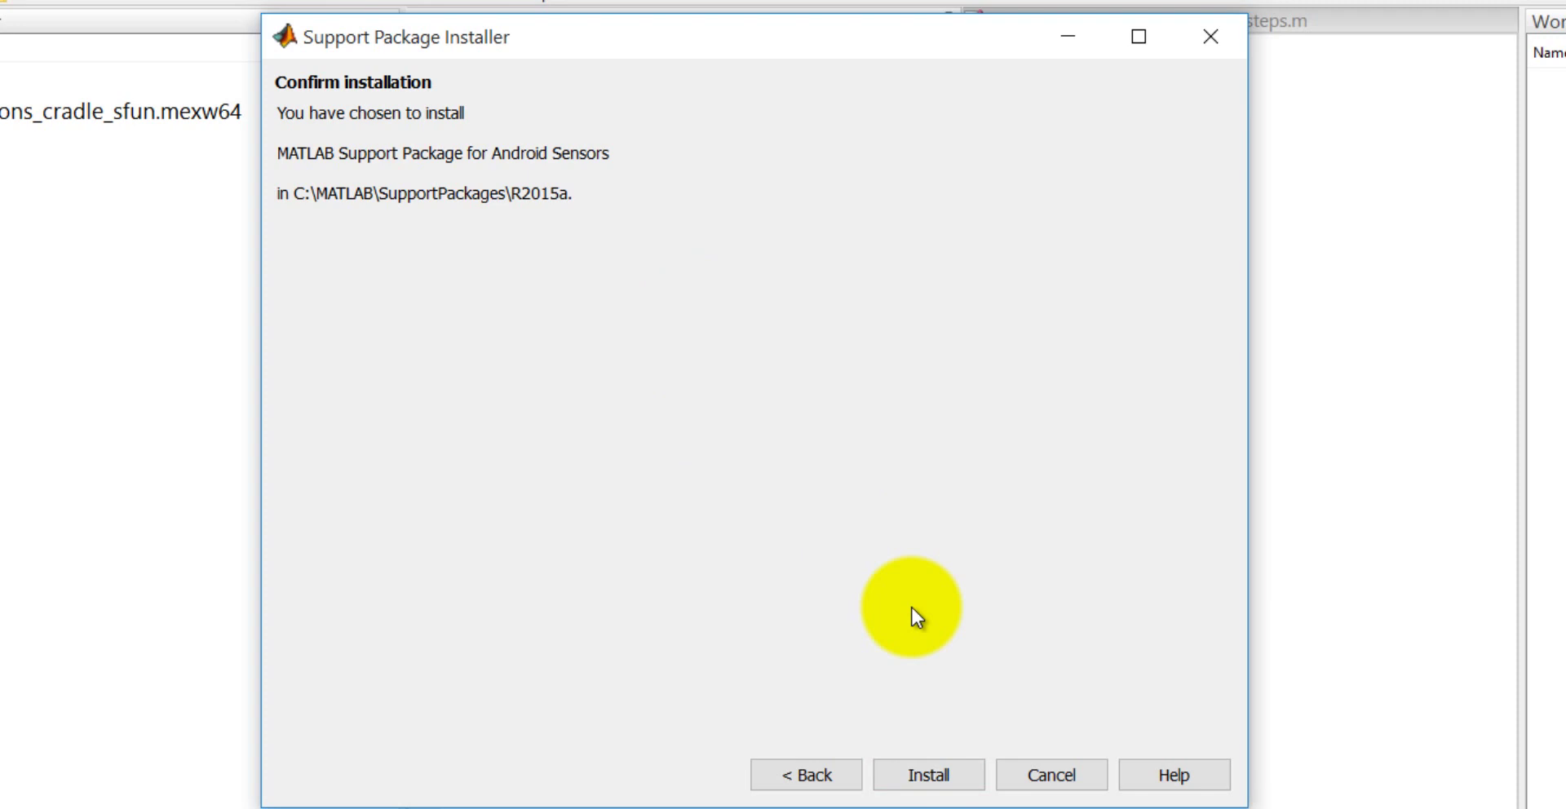
{"action": "left_click", "coordinate": [1050, 775]}
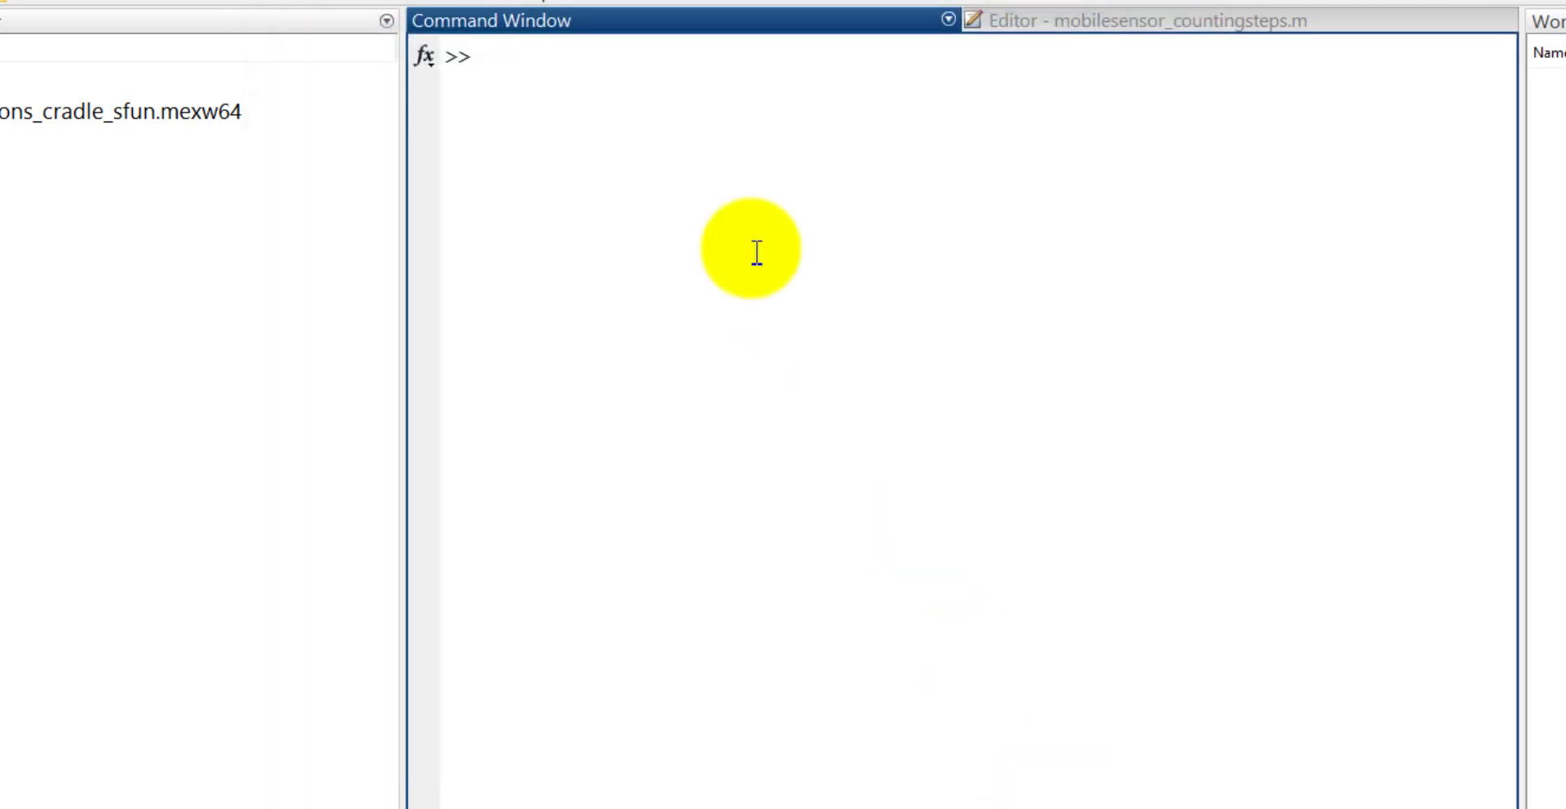
{"action": "left_click", "coordinate": [757, 253]}
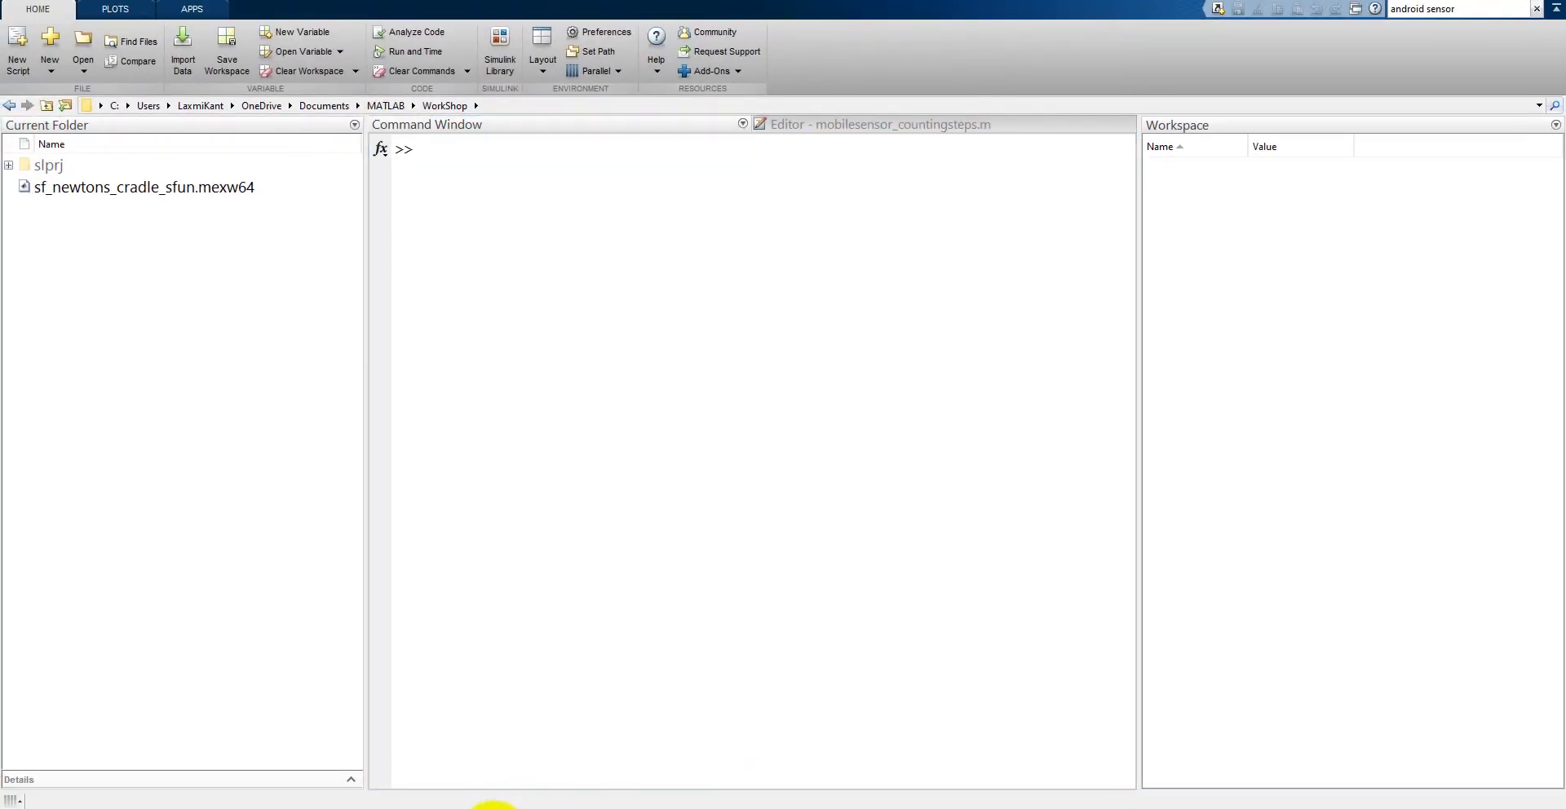
{"action": "mouse_move", "coordinate": [493, 808]}
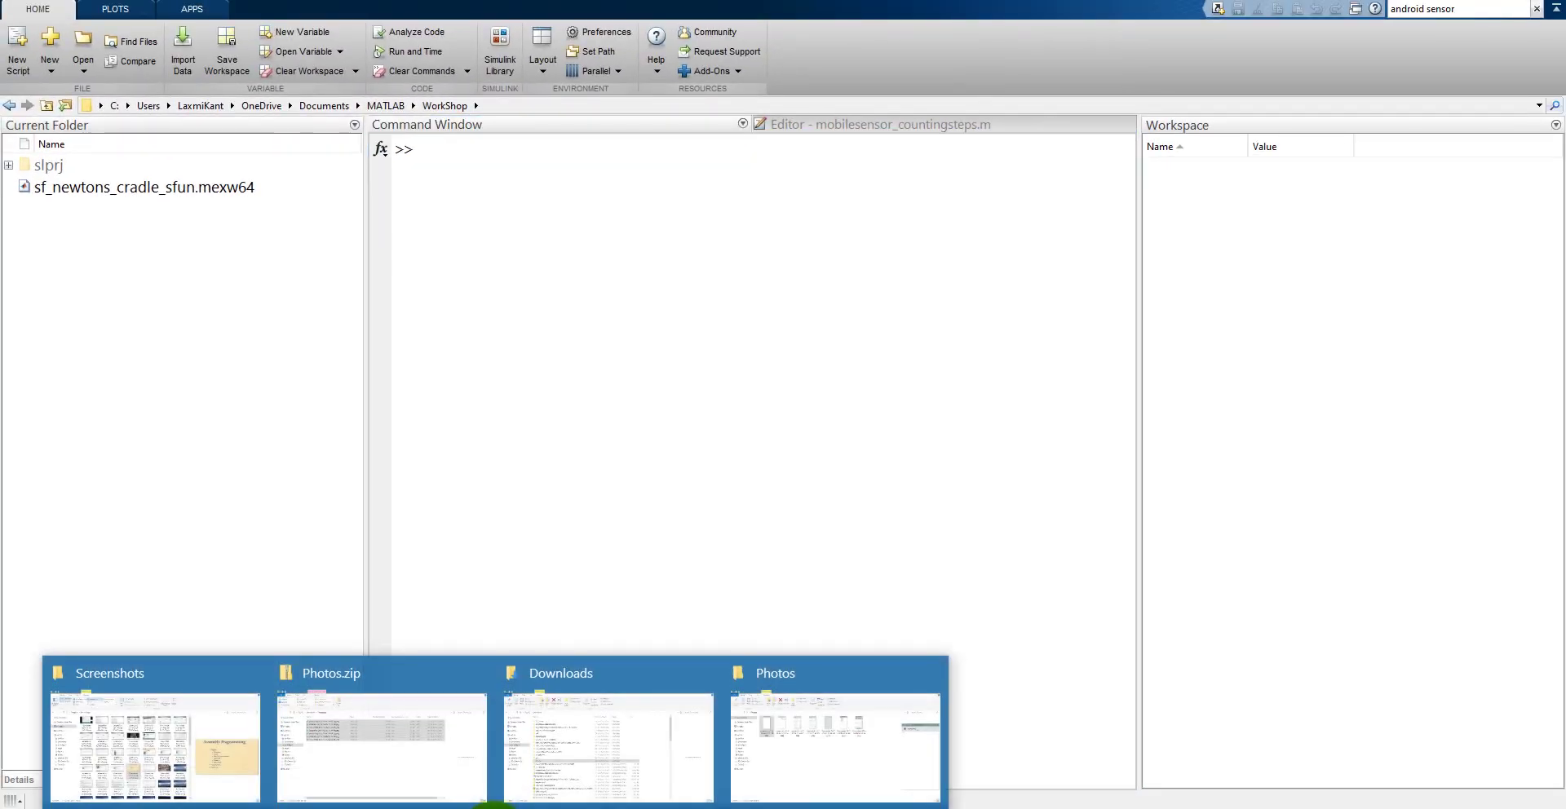
{"action": "left_click", "coordinate": [797, 773]}
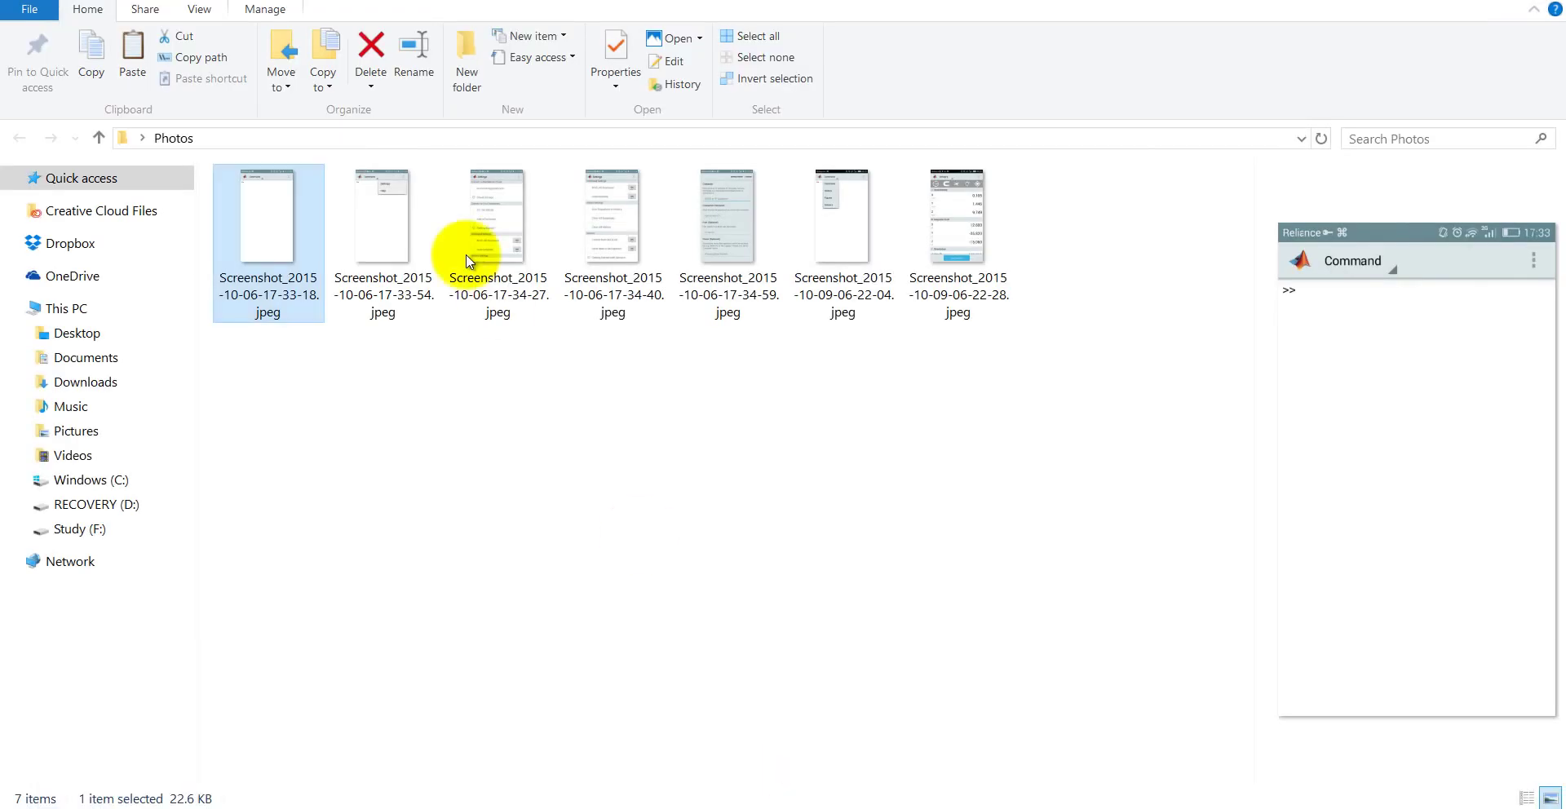
{"action": "double_click", "coordinate": [269, 246]}
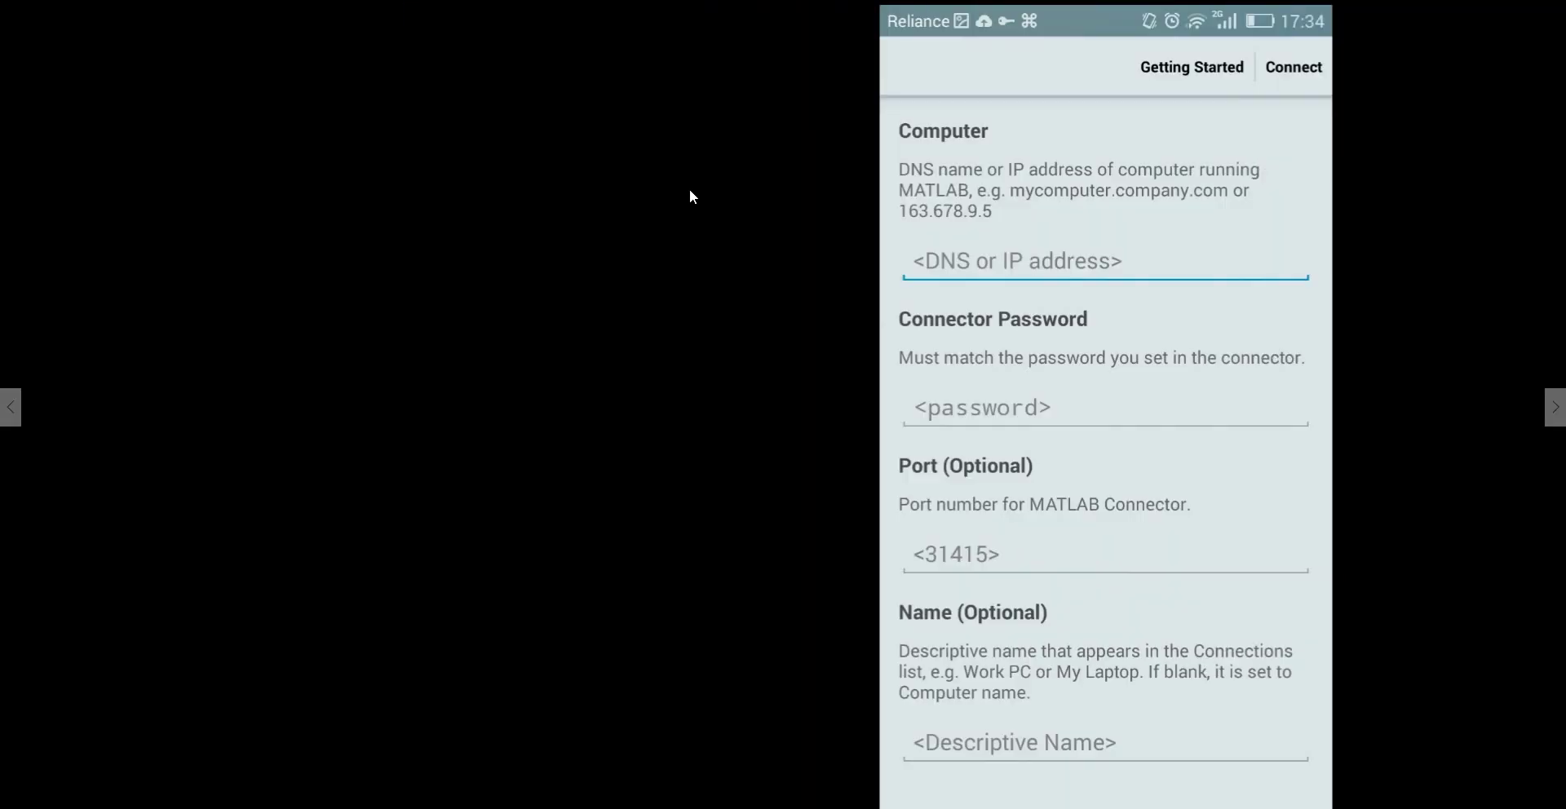
- Advance to the screenshot of MATLAB Mobile's blank connection form with Computer, Connector Password and Port 31415
{"action": "left_click", "coordinate": [689, 191]}
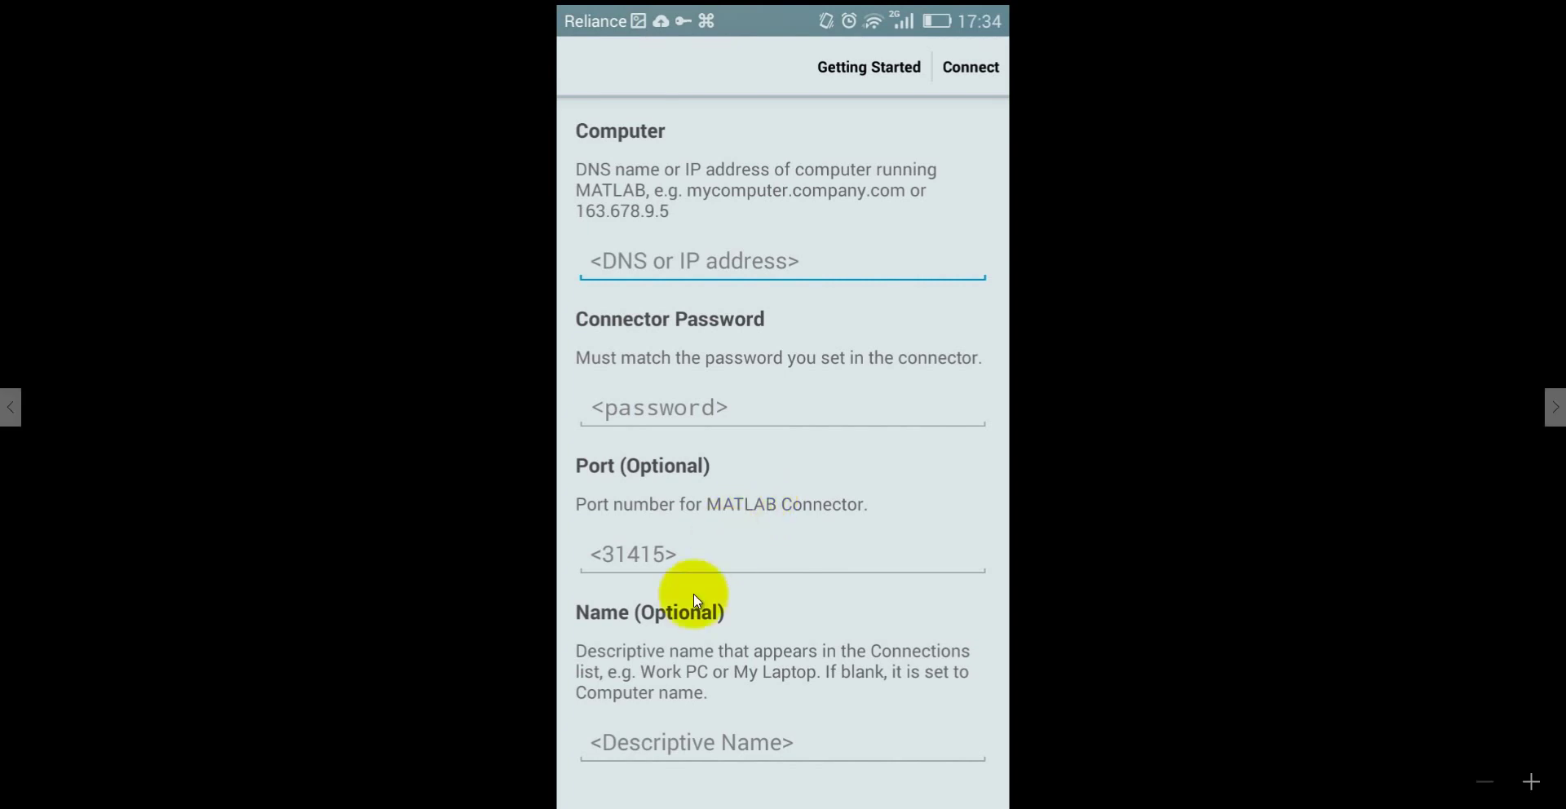
- Start, stop and restart the connector with 'connector on' and 'connector off' to show its address
{"action": "mouse_move", "coordinate": [644, 806]}
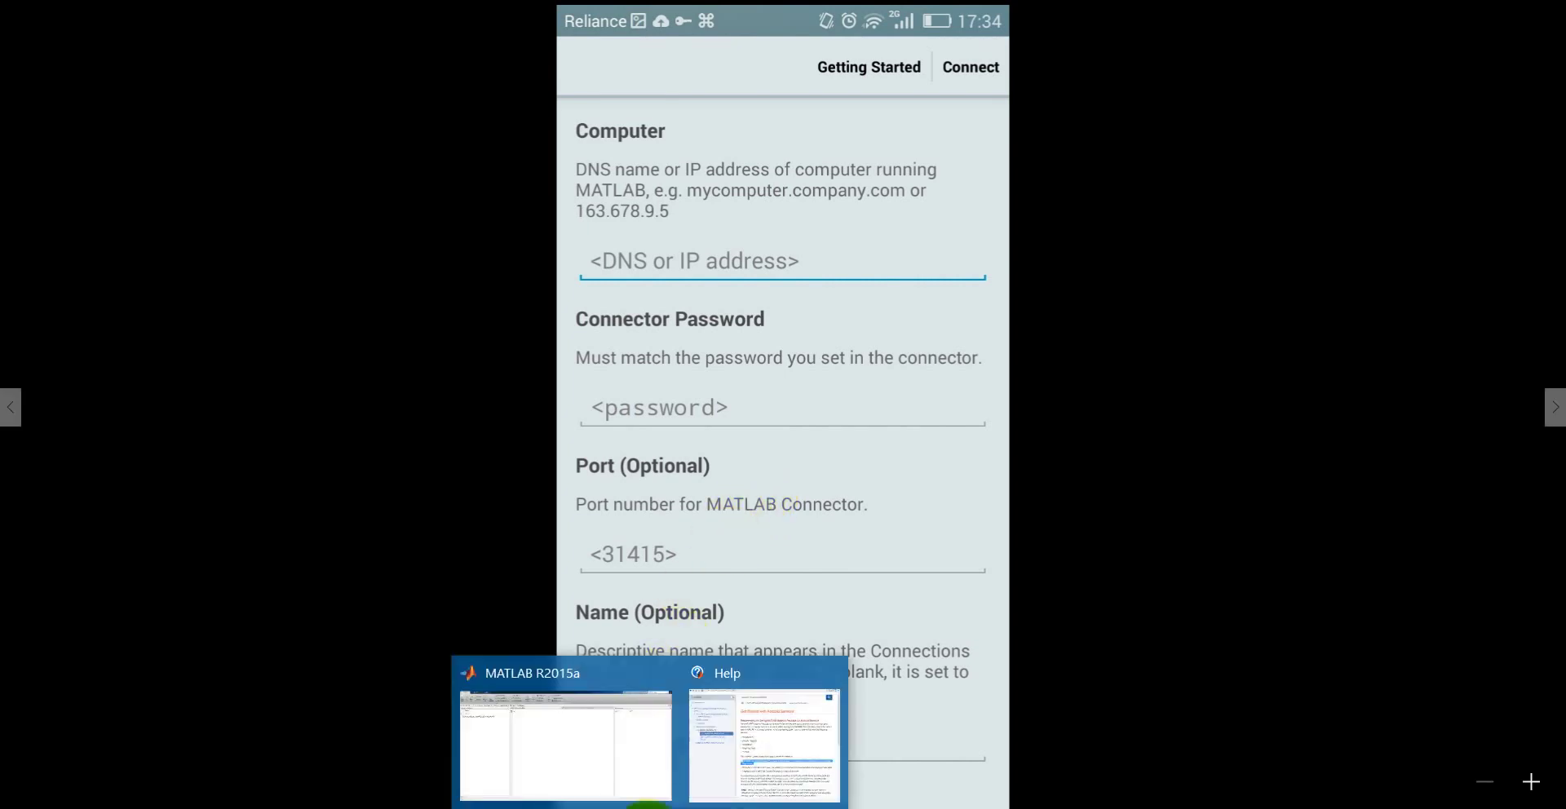
{"action": "left_click", "coordinate": [601, 745]}
{"action": "left_click", "coordinate": [506, 304]}
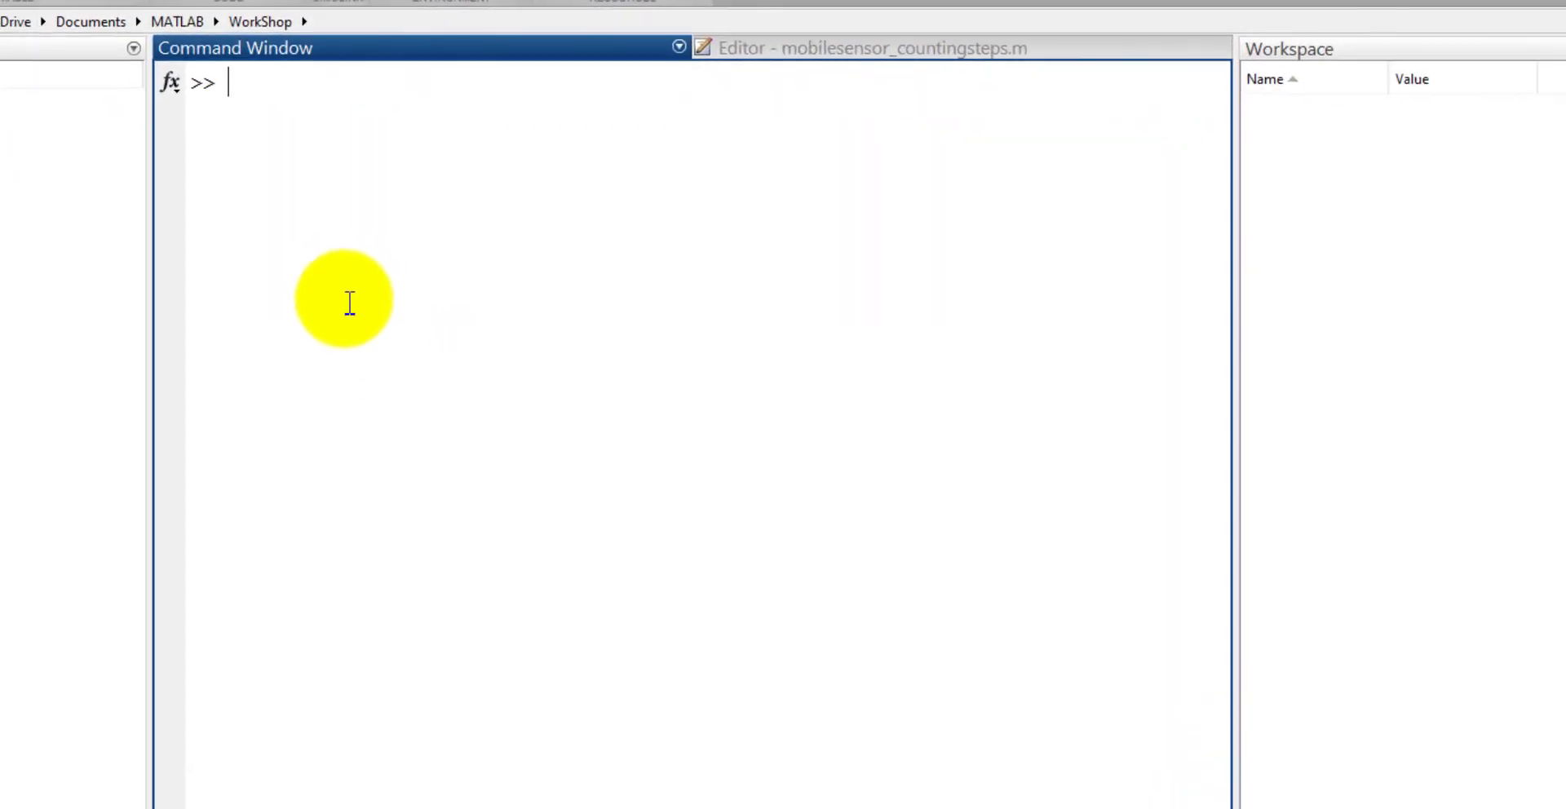
{"action": "type", "text": "connector on"}
{"action": "key", "text": "Return"}
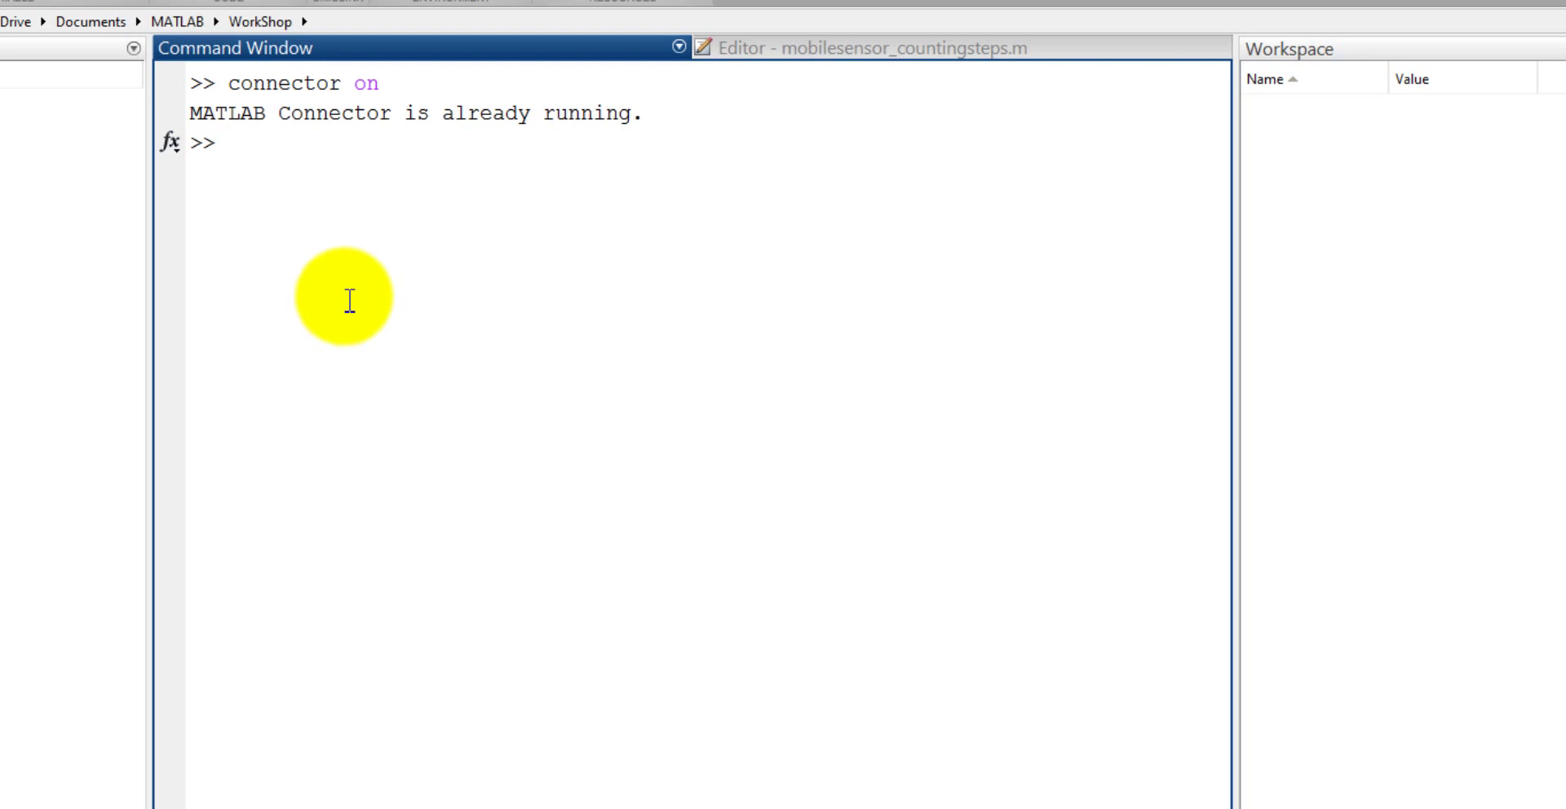
{"action": "type", "text": "connec"}
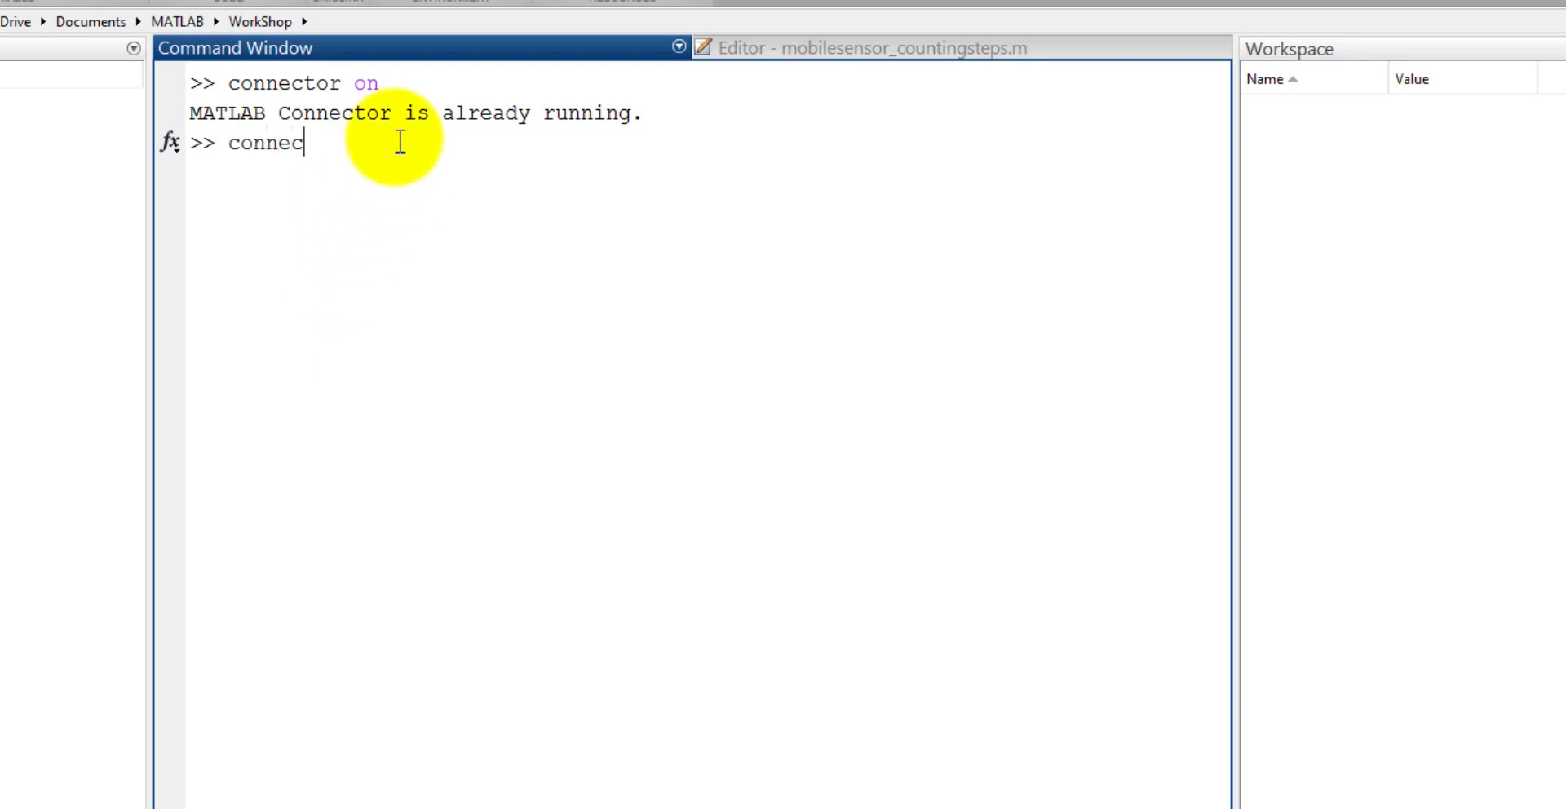
{"action": "type", "text": "tor off"}
{"action": "key", "text": "Return"}
{"action": "type", "text": "connector "}
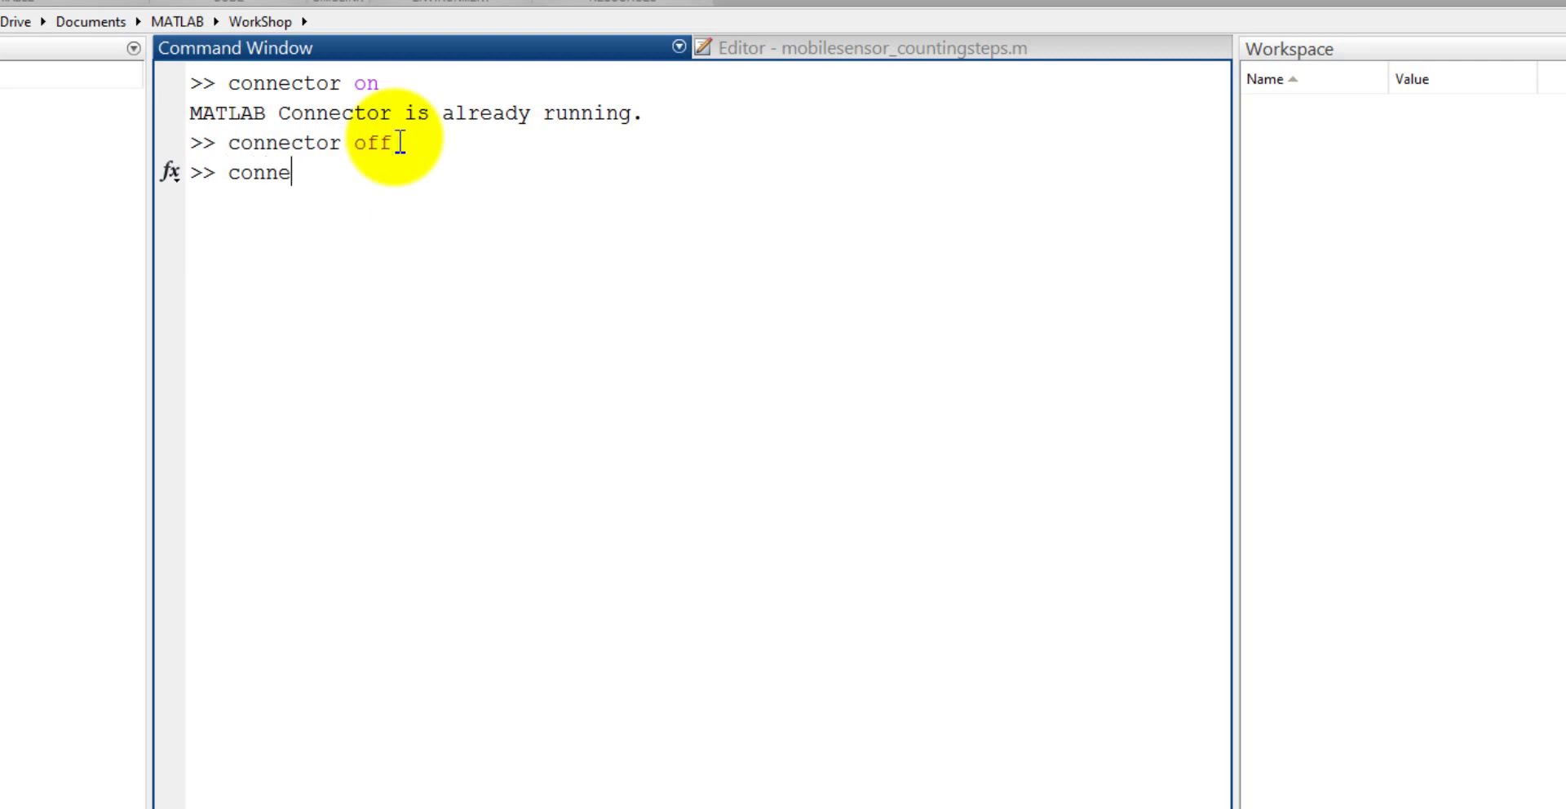
{"action": "type", "text": "o"}
{"action": "key", "text": "BackSpace"}
{"action": "type", "text": "on"}
{"action": "key", "text": "Return"}
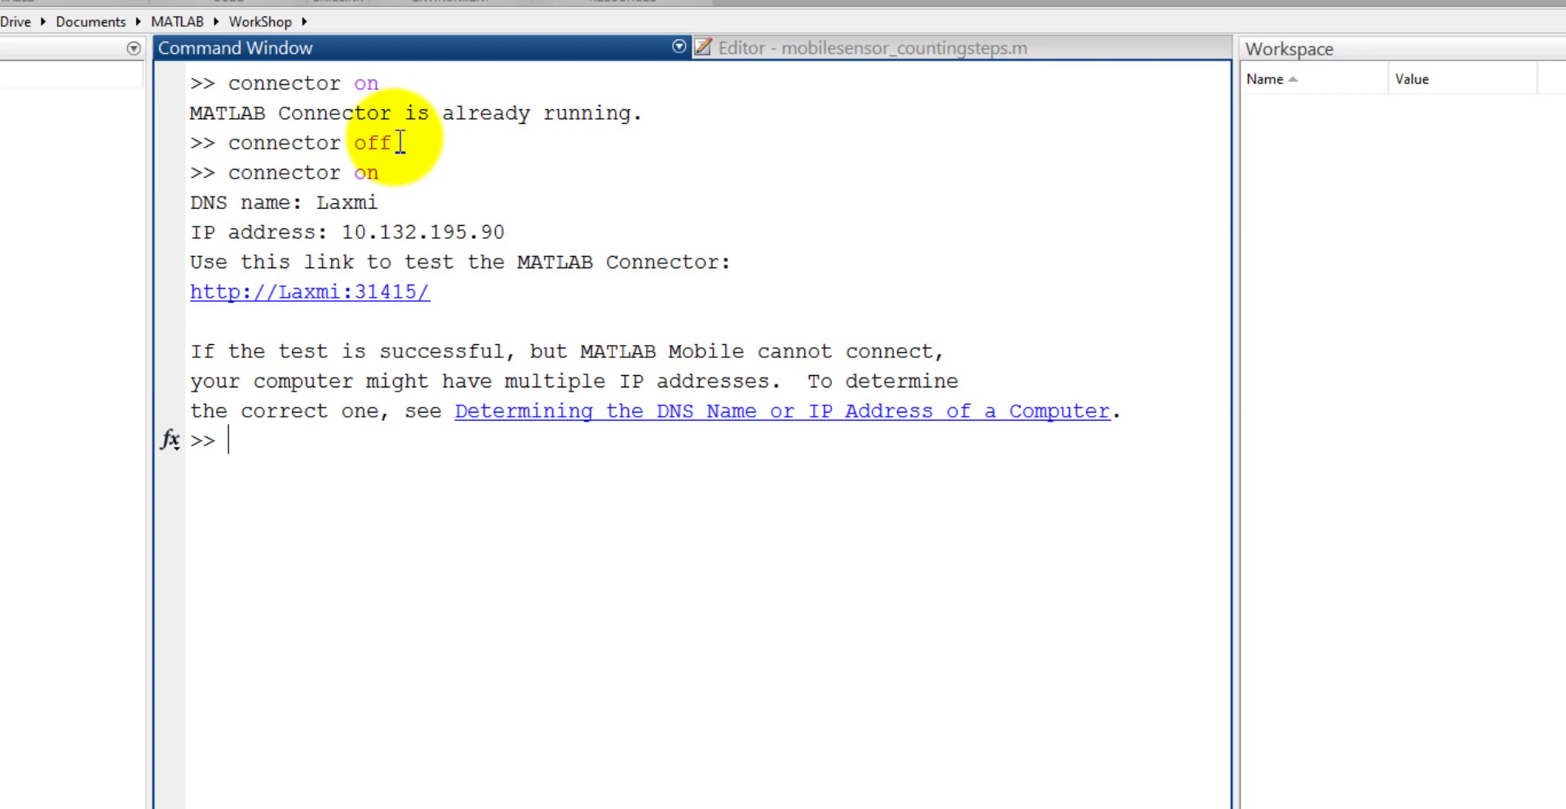
- Stop the connector again and restart it with a password using 'connector on'
{"action": "key", "text": "Up"}
{"action": "key", "text": "Up"}
{"action": "key", "text": "Return"}
{"action": "type", "text": "conn"}
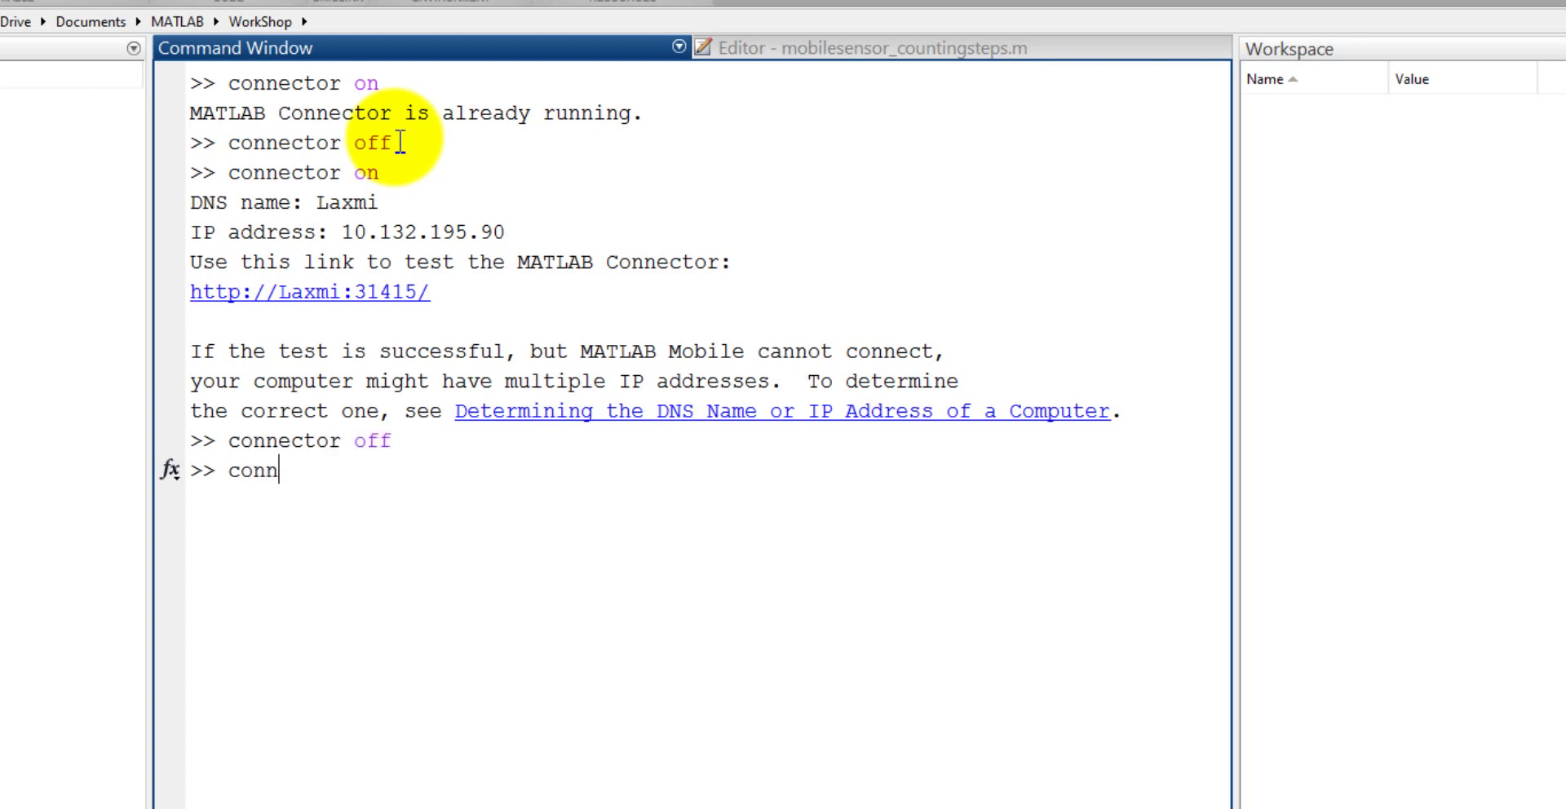
{"action": "type", "text": "ector on password"}
{"action": "key", "text": "Return"}
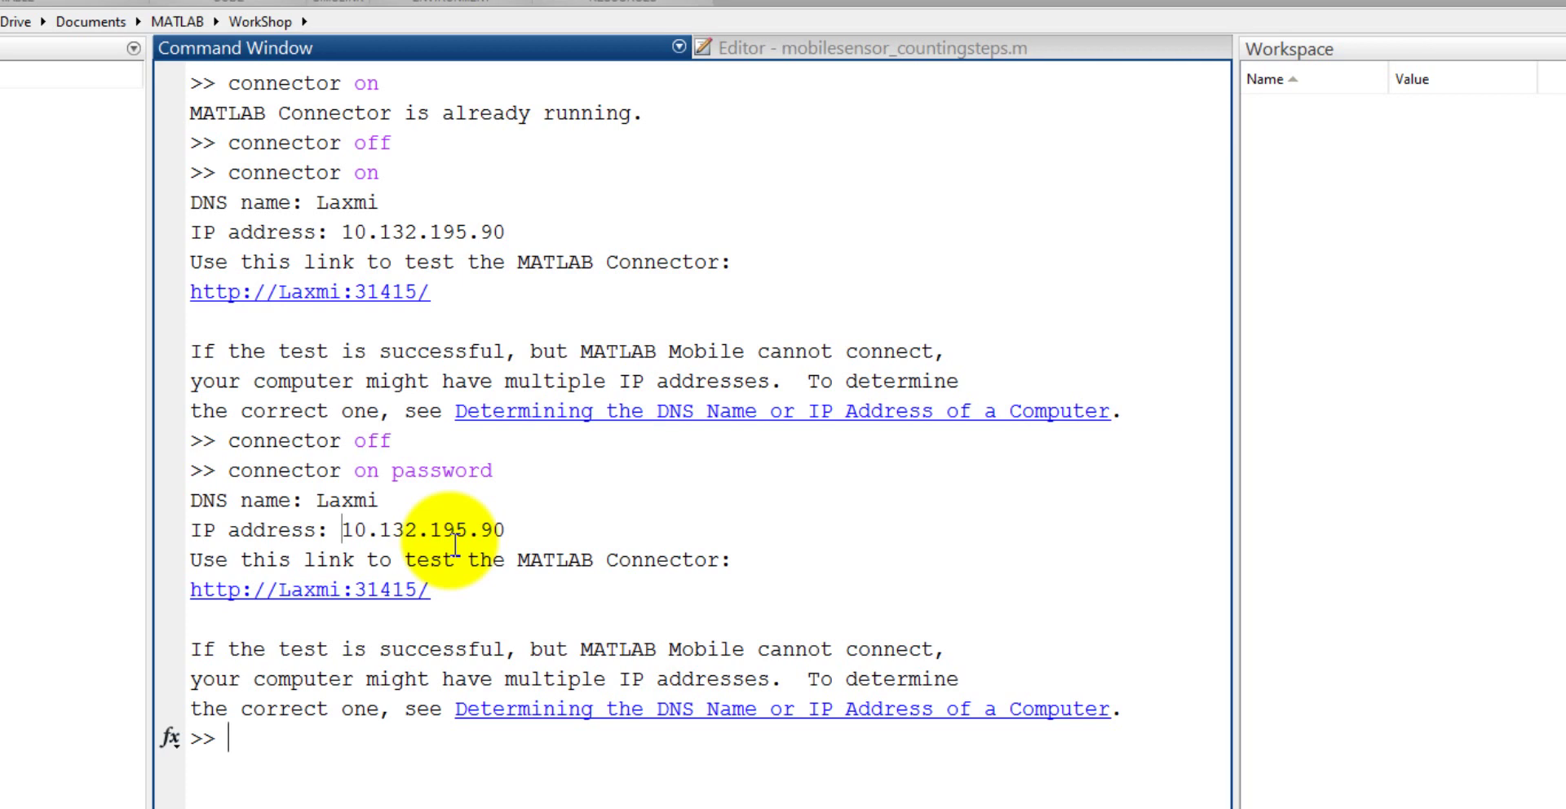
- Type the note 'disable Proxy in your computer as well mobile' at the prompt without running it
{"action": "type", "text": "disable Pr"}
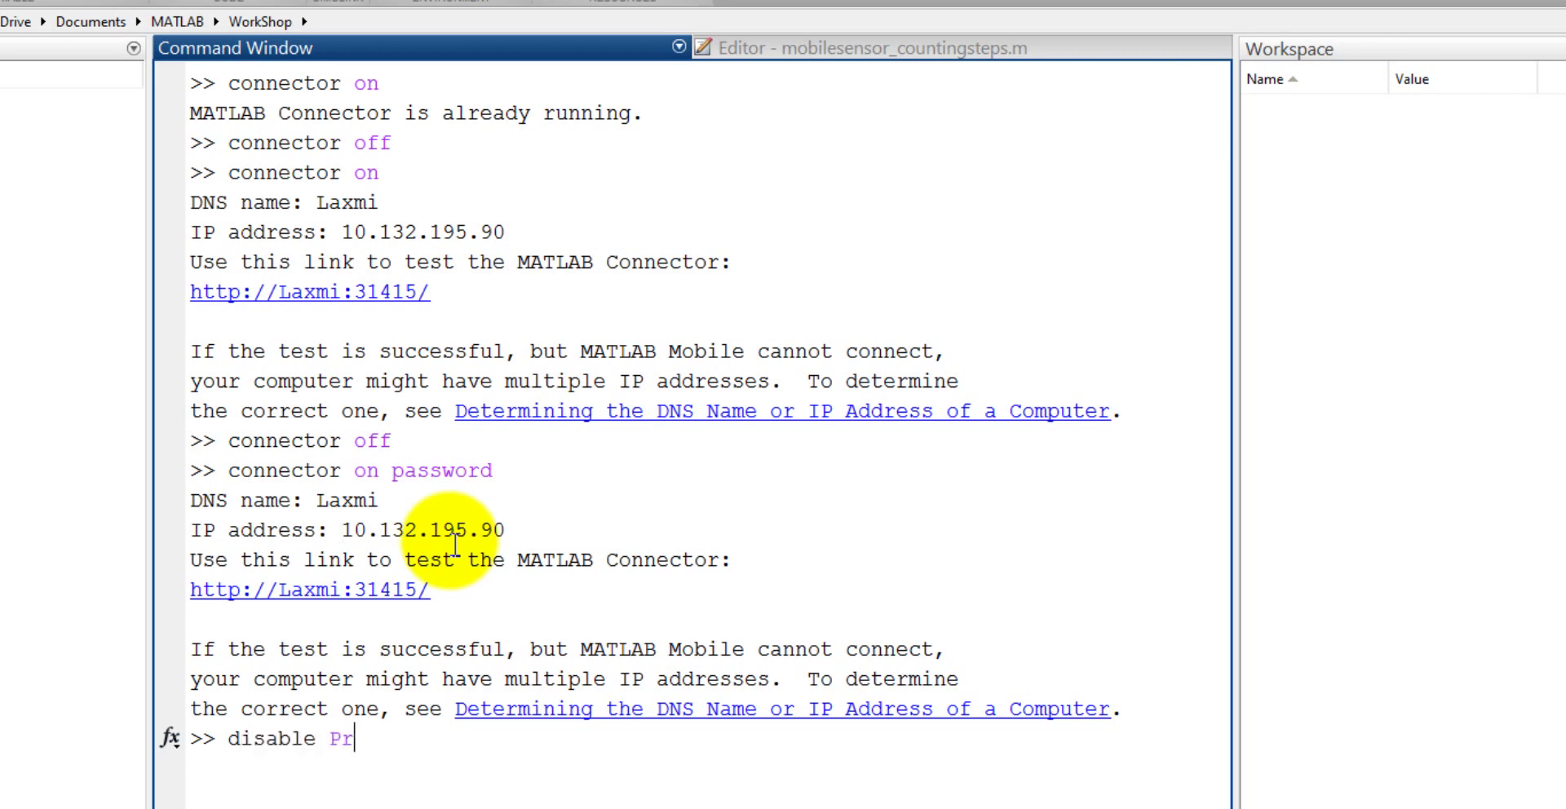
{"action": "type", "text": "oxy in your computer"}
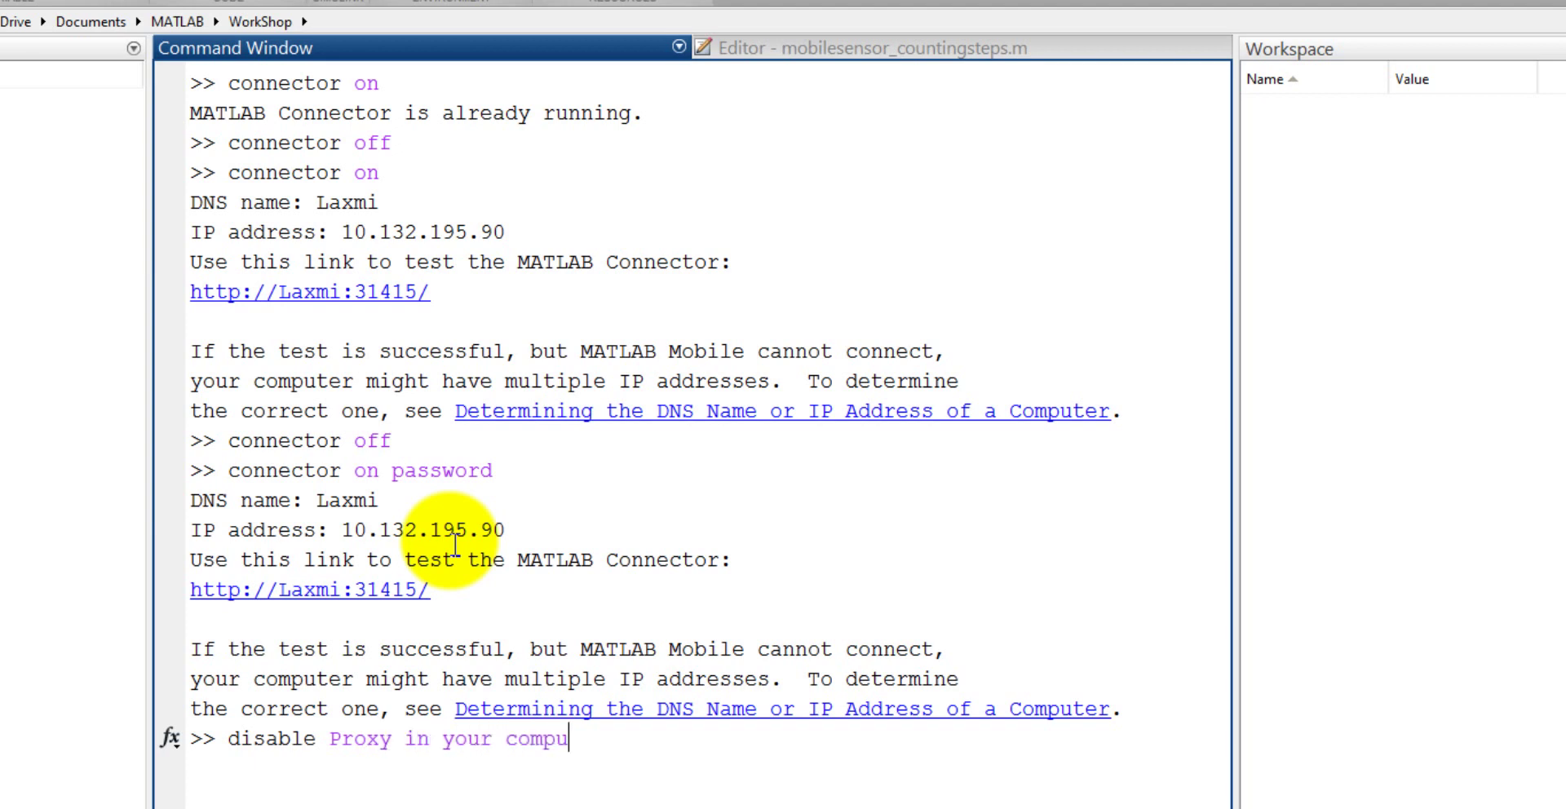
{"action": "type", "text": " as well mobile"}
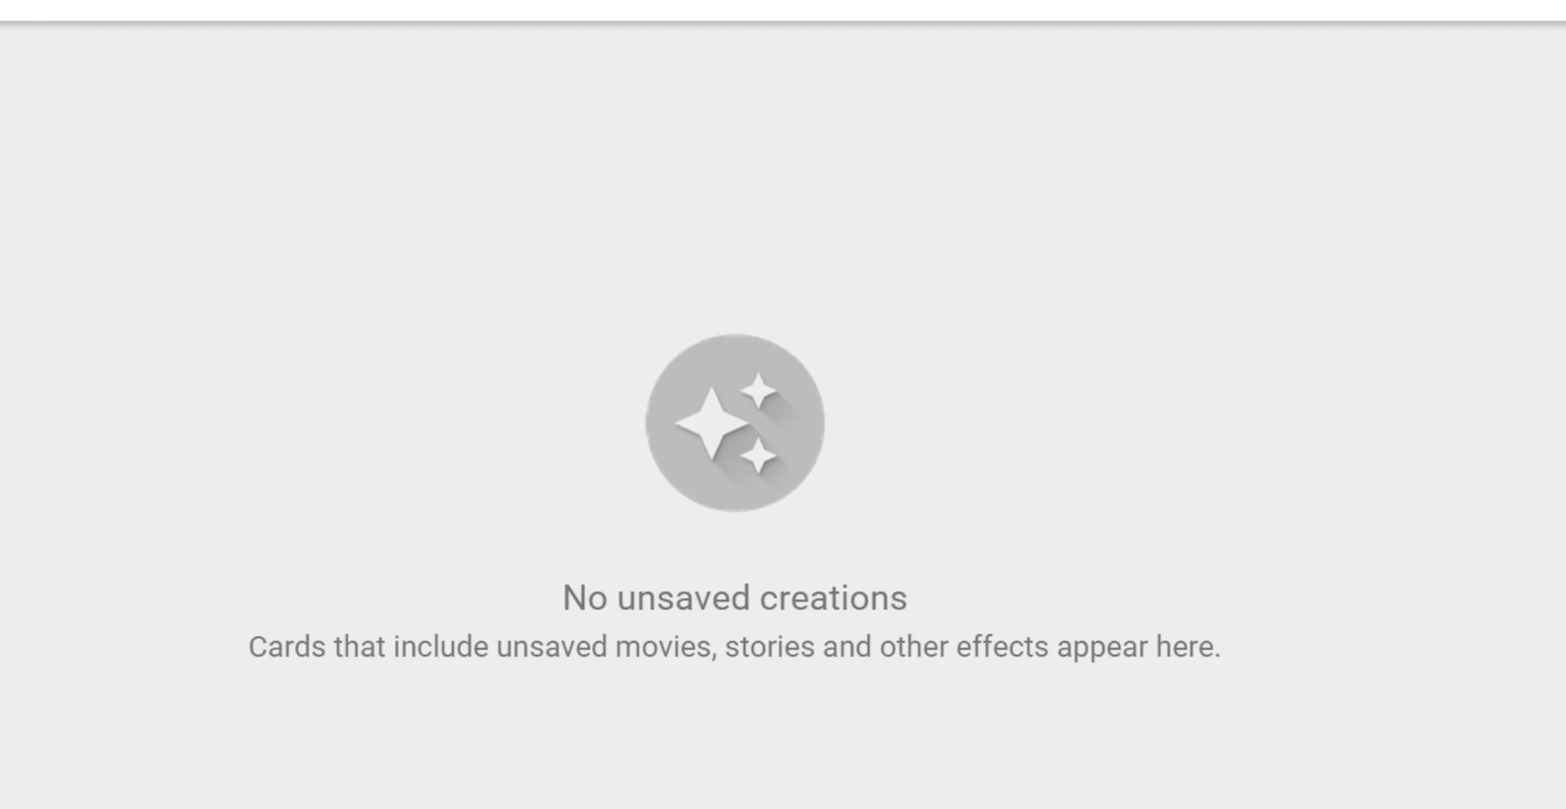
- Search Chrome settings for proxy and uncheck 'Use a proxy server' in the LAN settings
{"action": "left_click", "coordinate": [1559, 4]}
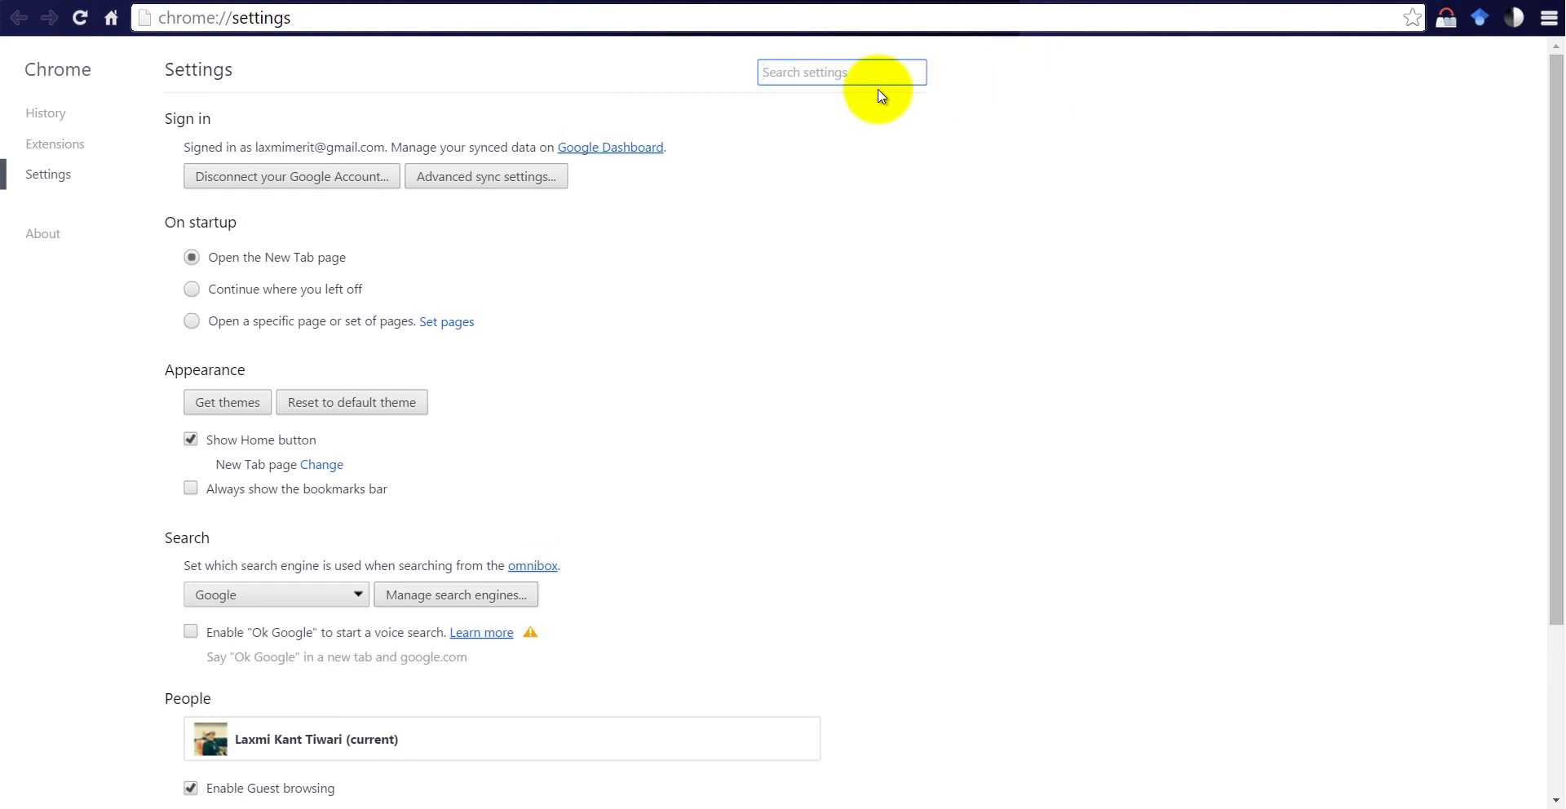
{"action": "left_click", "coordinate": [879, 81]}
{"action": "type", "text": "xy"}
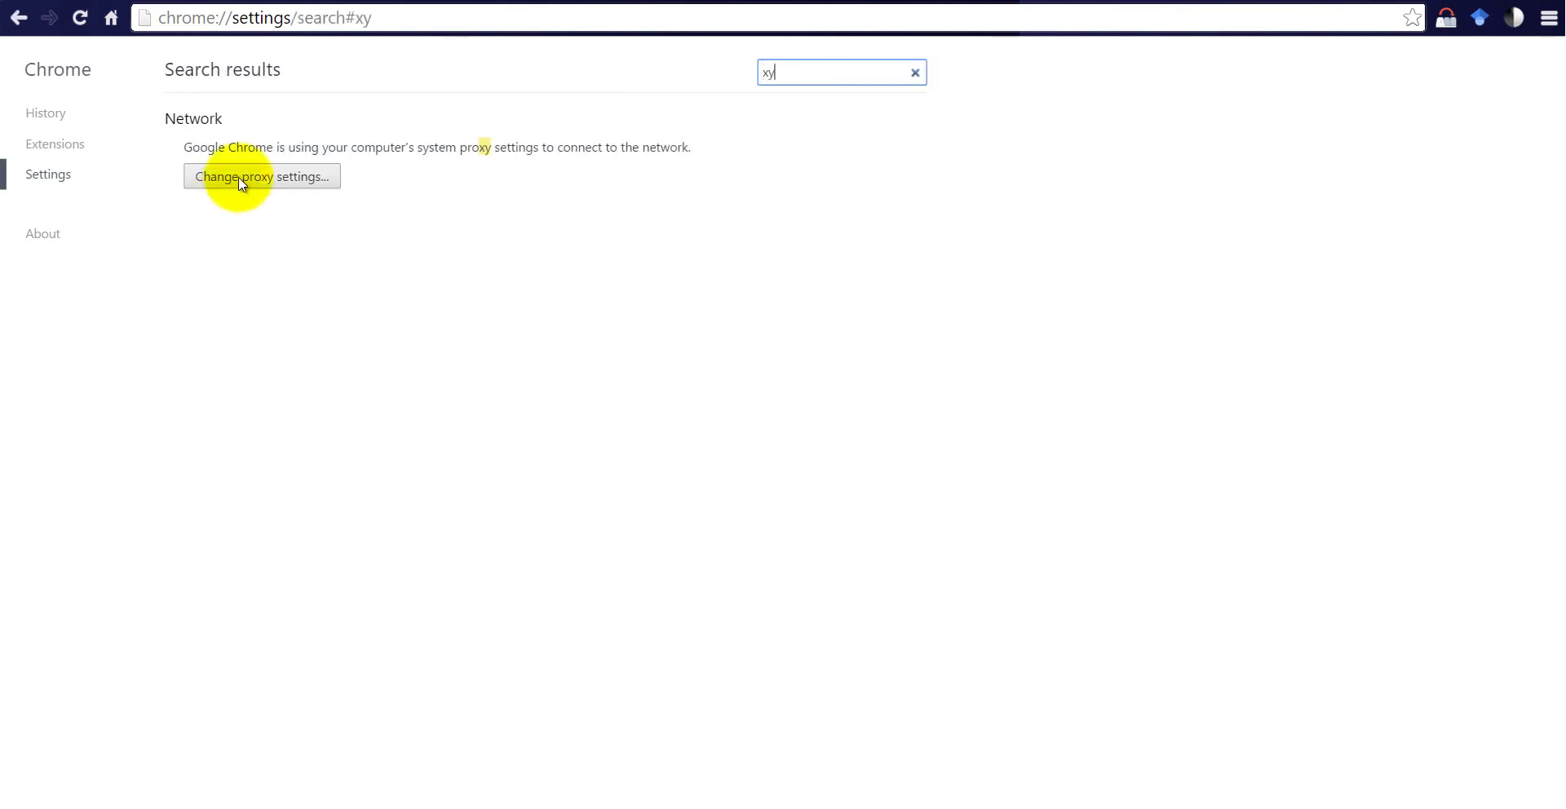
{"action": "left_click", "coordinate": [253, 177]}
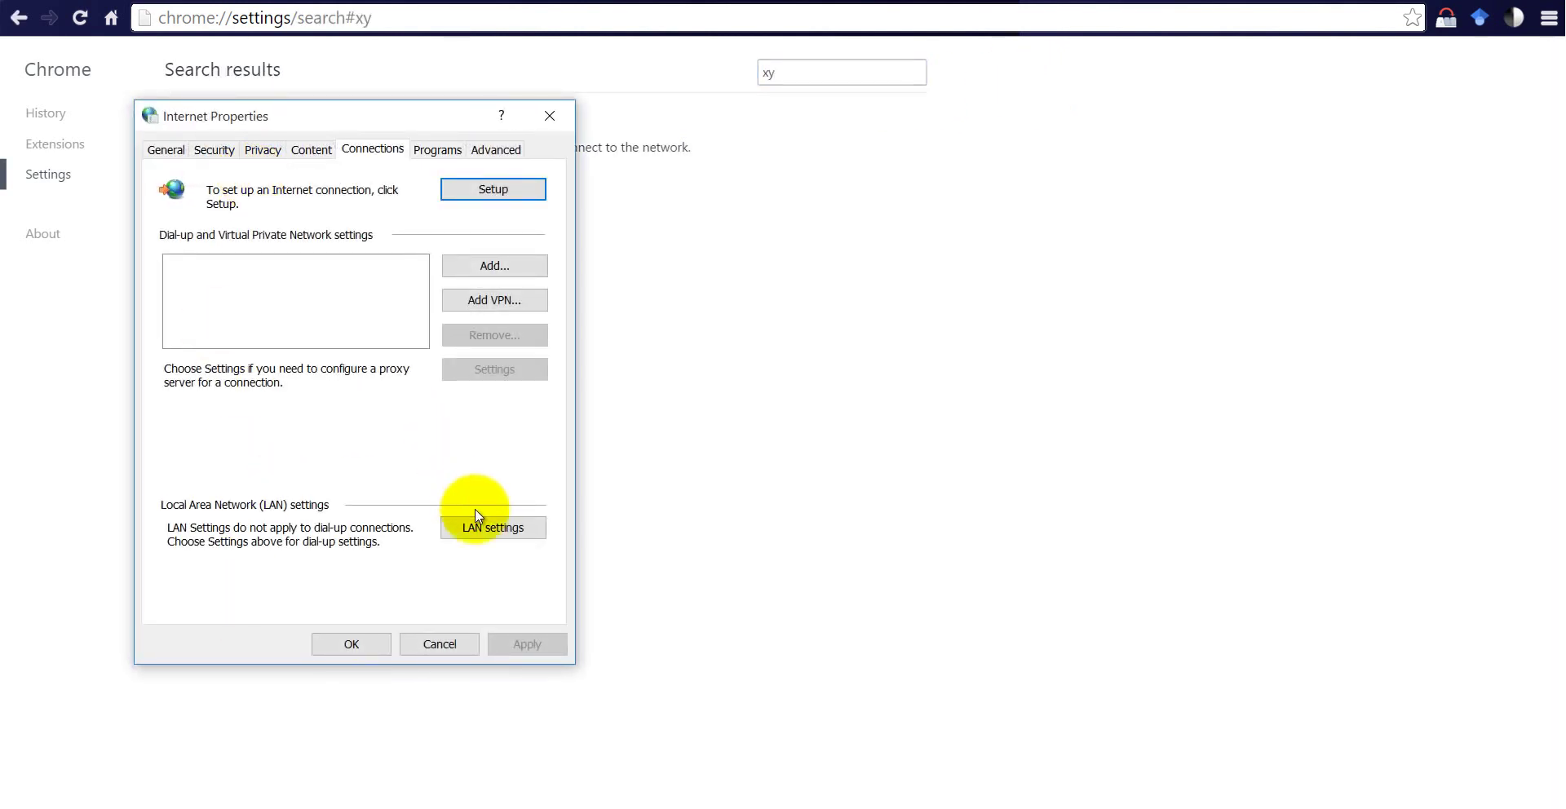
{"action": "left_click", "coordinate": [478, 522]}
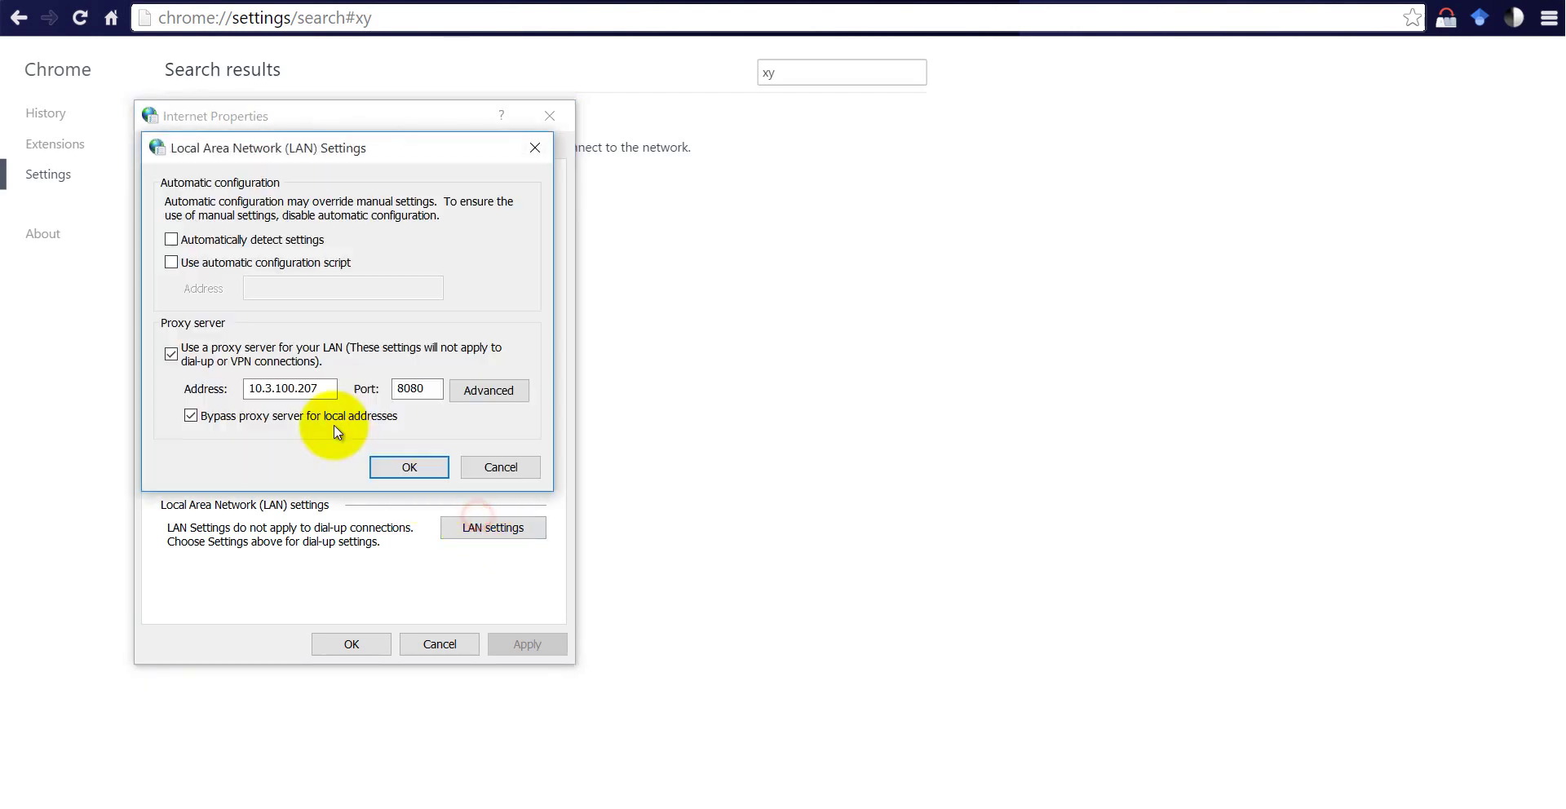
{"action": "left_click", "coordinate": [220, 361]}
{"action": "left_click", "coordinate": [410, 473]}
{"action": "left_click", "coordinate": [360, 646]}
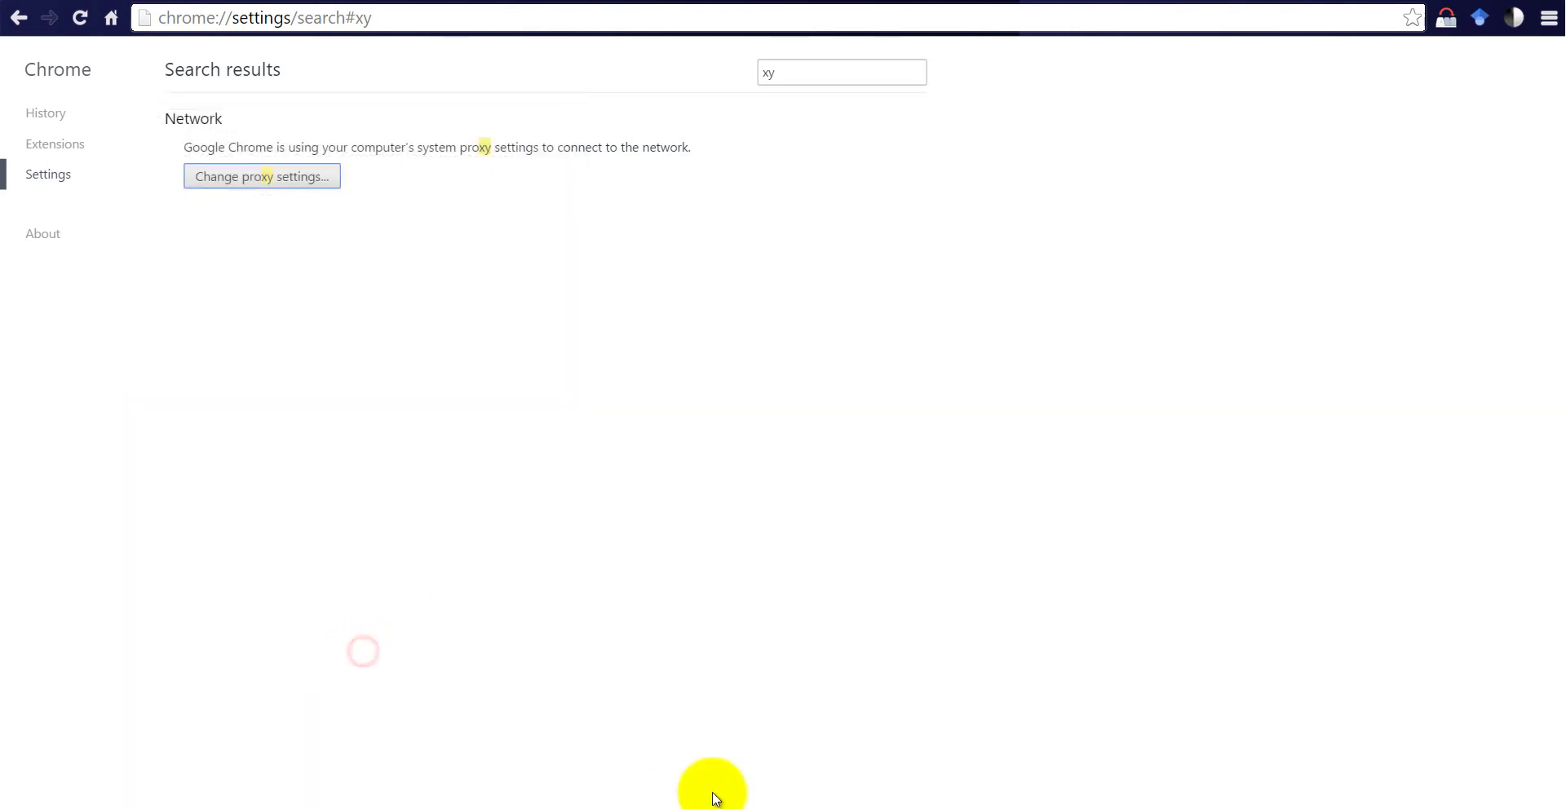
{"action": "left_click", "coordinate": [702, 806]}
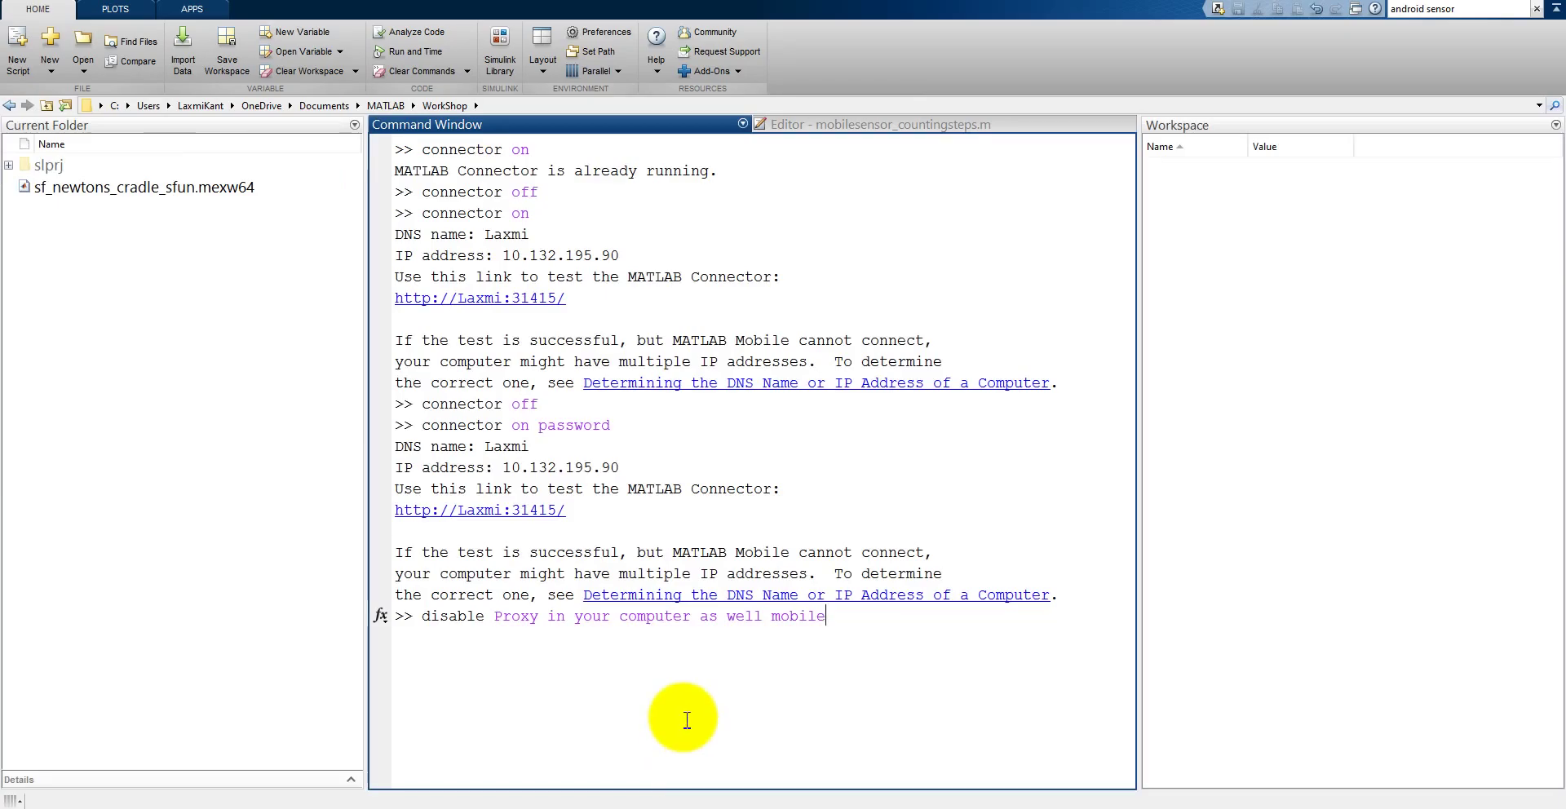
- Erase the reminder note and highlight the IP address 10.132.195.90 and connector password in the output
{"action": "key", "text": "BackSpace"}
{"action": "key", "text": "BackSpace"}
{"action": "key", "text": "BackSpace"}
{"action": "key", "text": "BackSpace"}
{"action": "key", "text": "BackSpace"}
{"action": "key", "text": "BackSpace"}
{"action": "key", "text": "BackSpace"}
{"action": "key", "text": "BackSpace"}
{"action": "key", "text": "BackSpace"}
{"action": "key", "text": "BackSpace"}
{"action": "key", "text": "BackSpace"}
{"action": "key", "text": "BackSpace"}
{"action": "key", "text": "BackSpace"}
{"action": "key", "text": "BackSpace"}
{"action": "key", "text": "BackSpace"}
{"action": "key", "text": "BackSpace"}
{"action": "key", "text": "BackSpace"}
{"action": "key", "text": "BackSpace"}
{"action": "key", "text": "BackSpace"}
{"action": "key", "text": "BackSpace"}
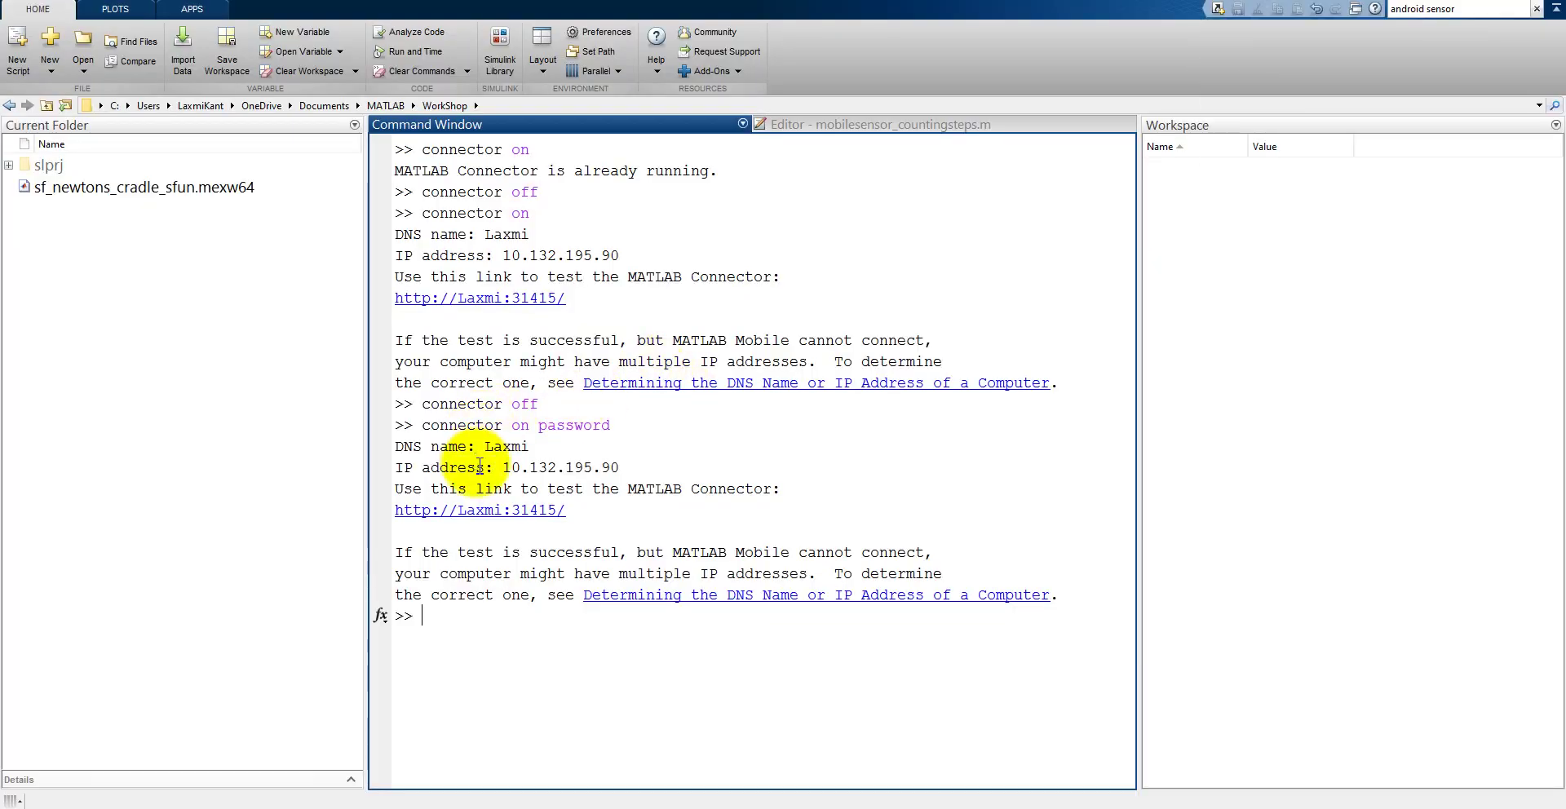
{"action": "left_click_drag", "start_coordinate": [505, 469], "coordinate": [675, 489]}
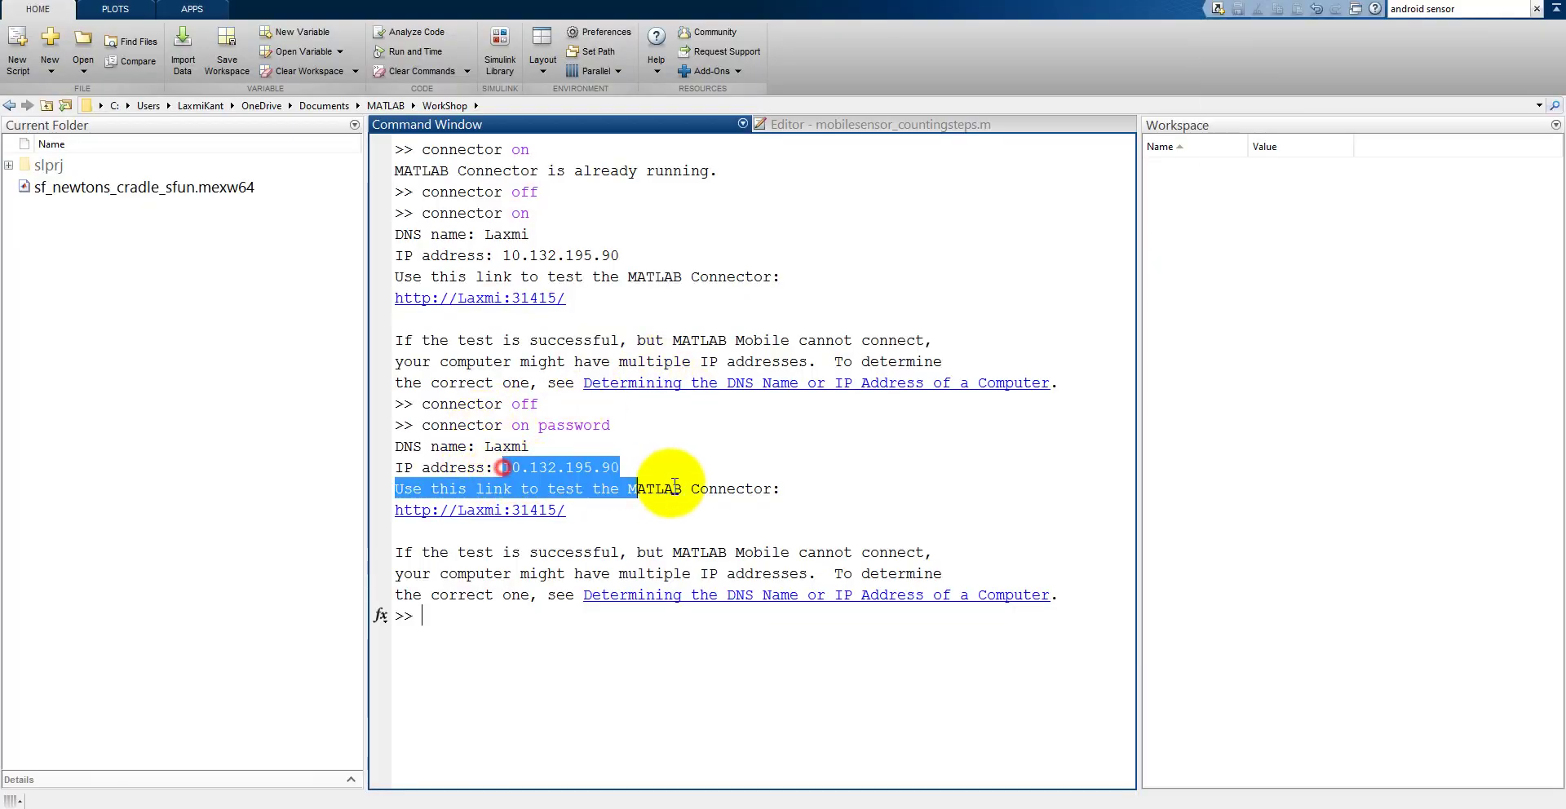
{"action": "left_click", "coordinate": [965, 806]}
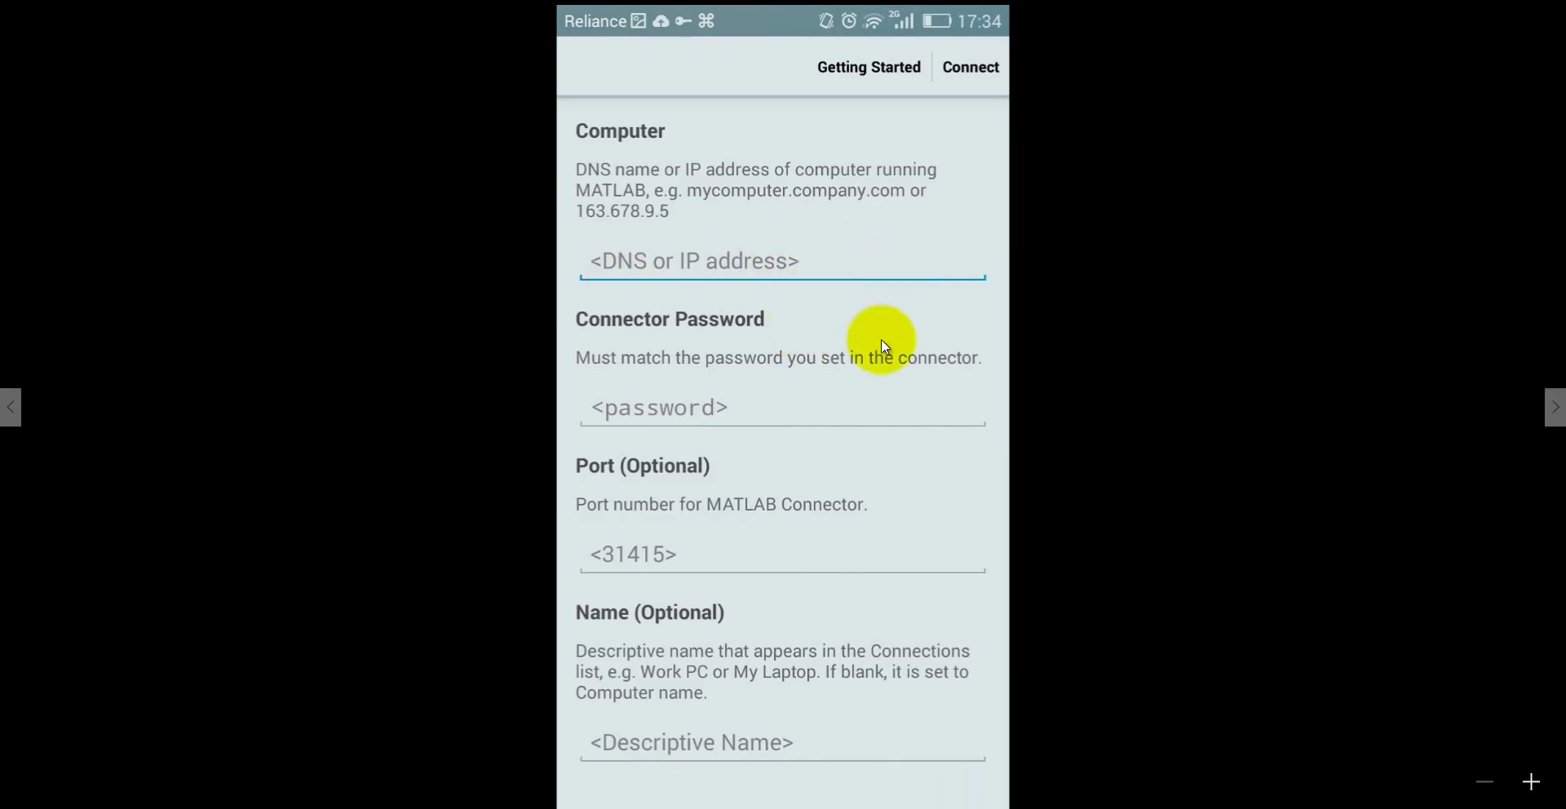
{"action": "left_click", "coordinate": [976, 805]}
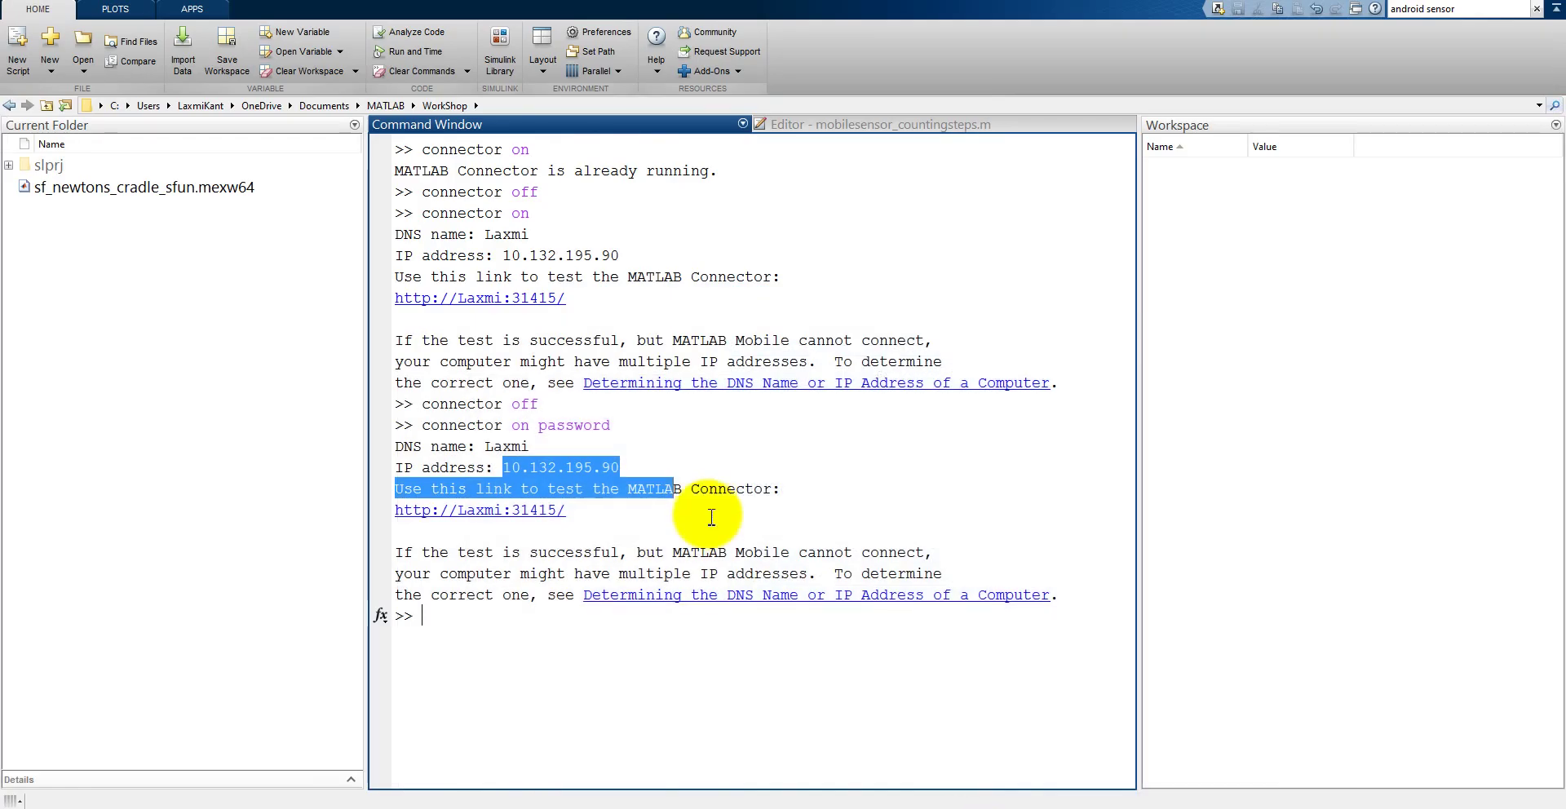
{"action": "left_click", "coordinate": [475, 450]}
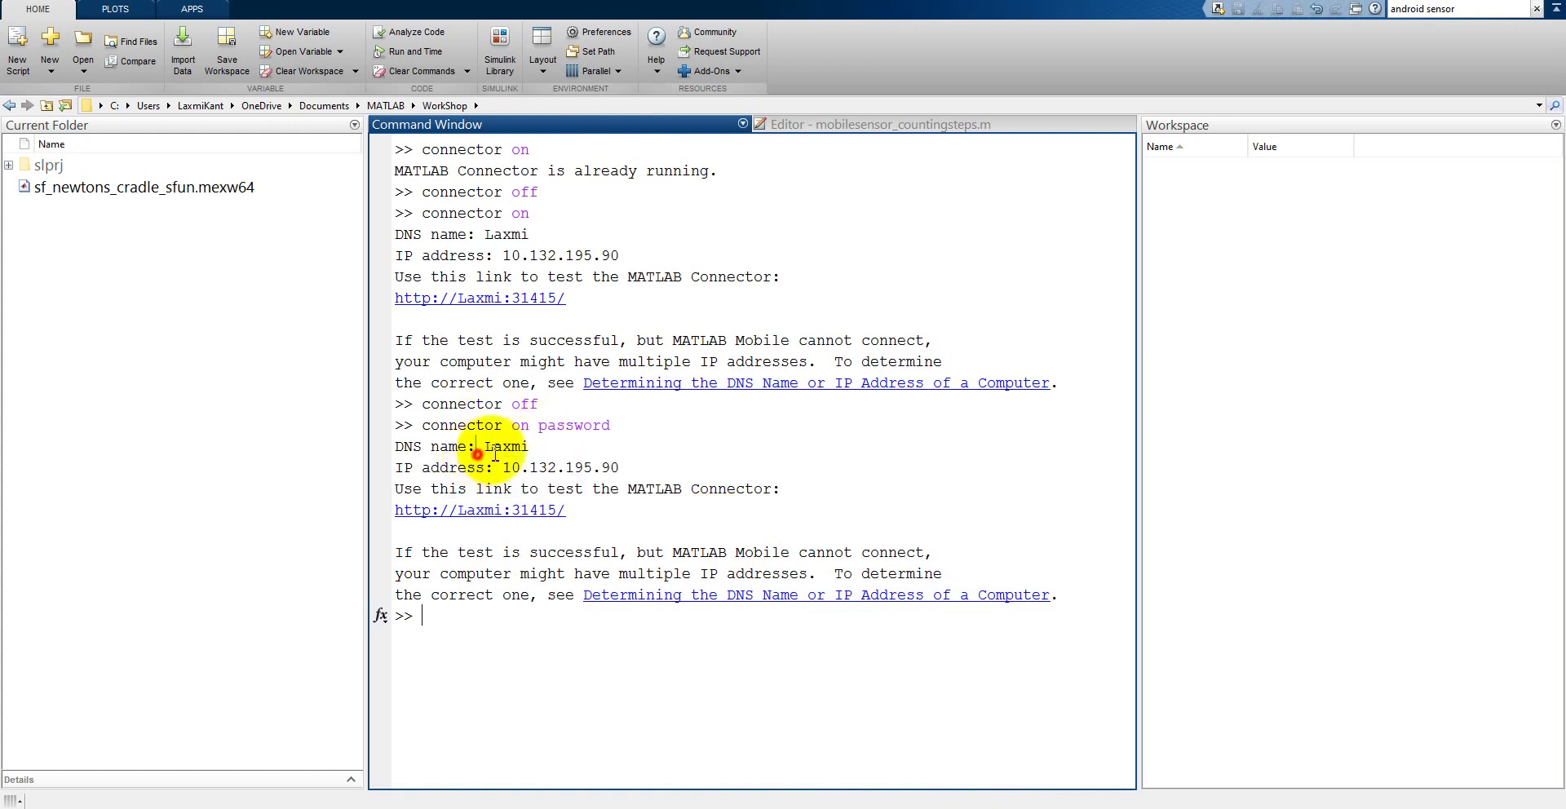
{"action": "left_click_drag", "start_coordinate": [537, 427], "coordinate": [617, 433]}
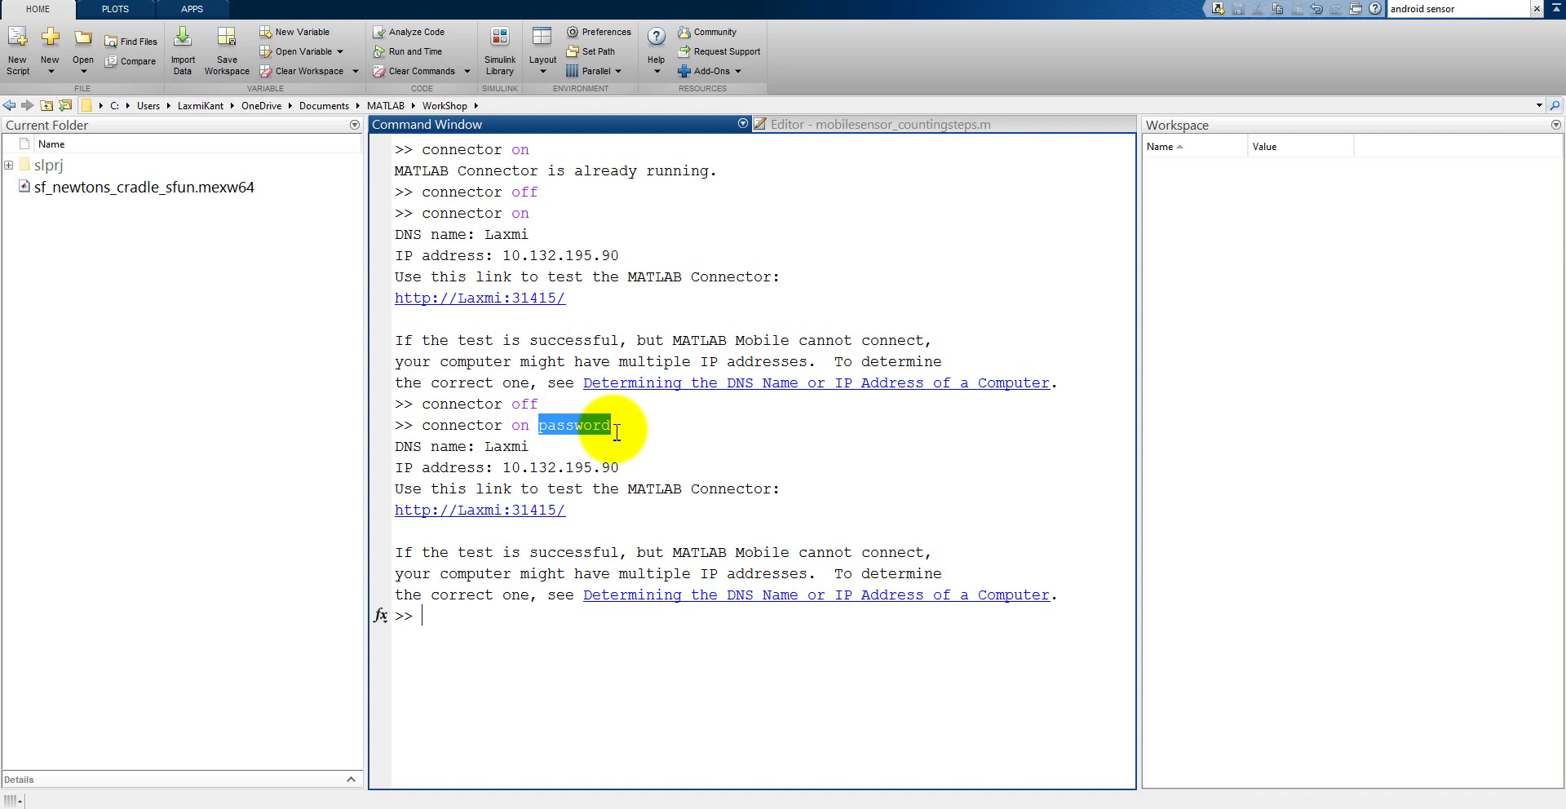
{"action": "left_click", "coordinate": [966, 805]}
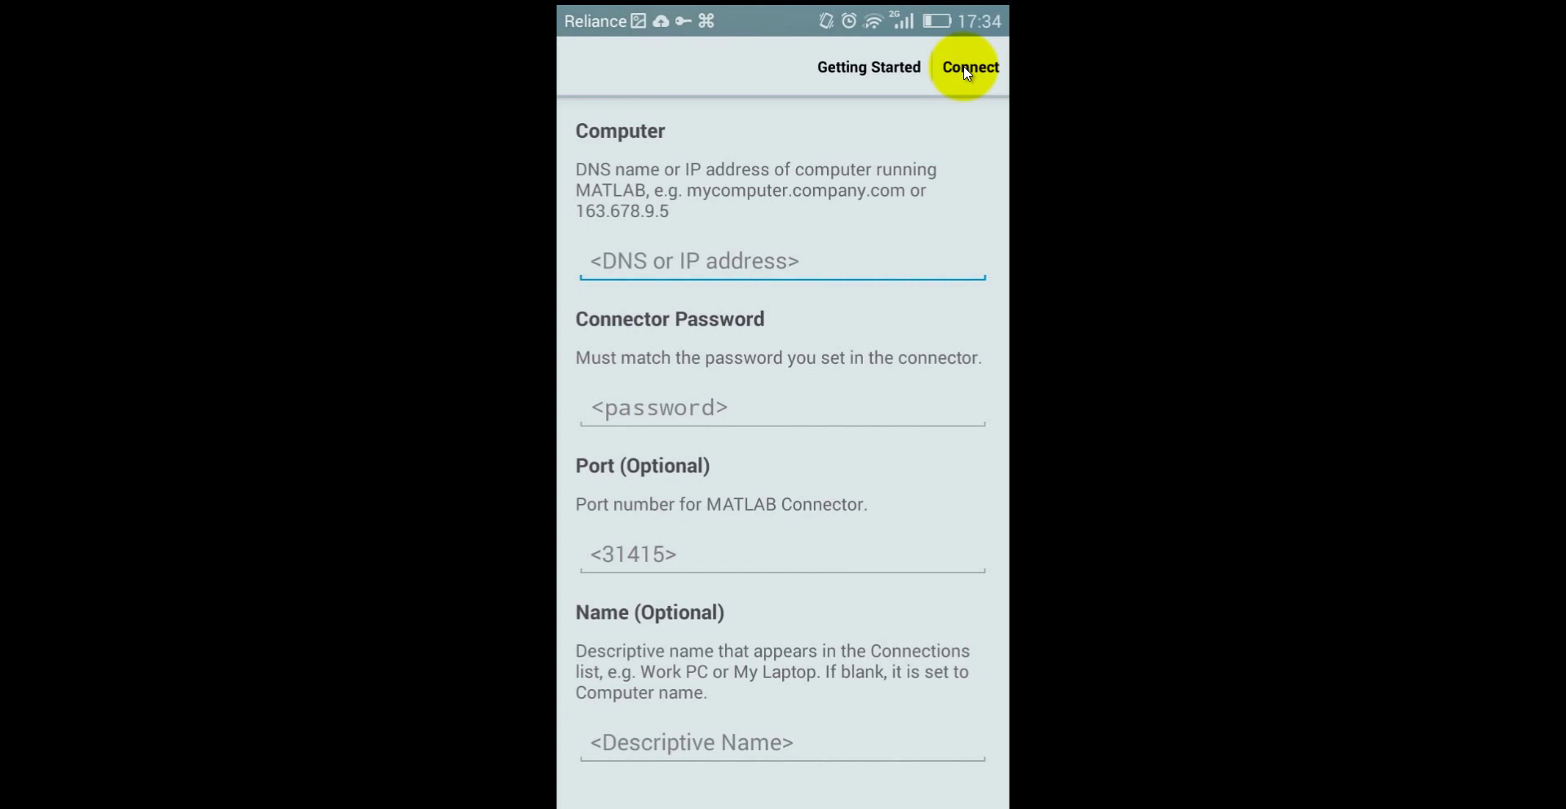
- Step back to the Command view screenshot, then forward to the one with the Settings/Help menu
{"action": "key", "text": "Left"}
{"action": "key", "text": "Left"}
{"action": "key", "text": "Left"}
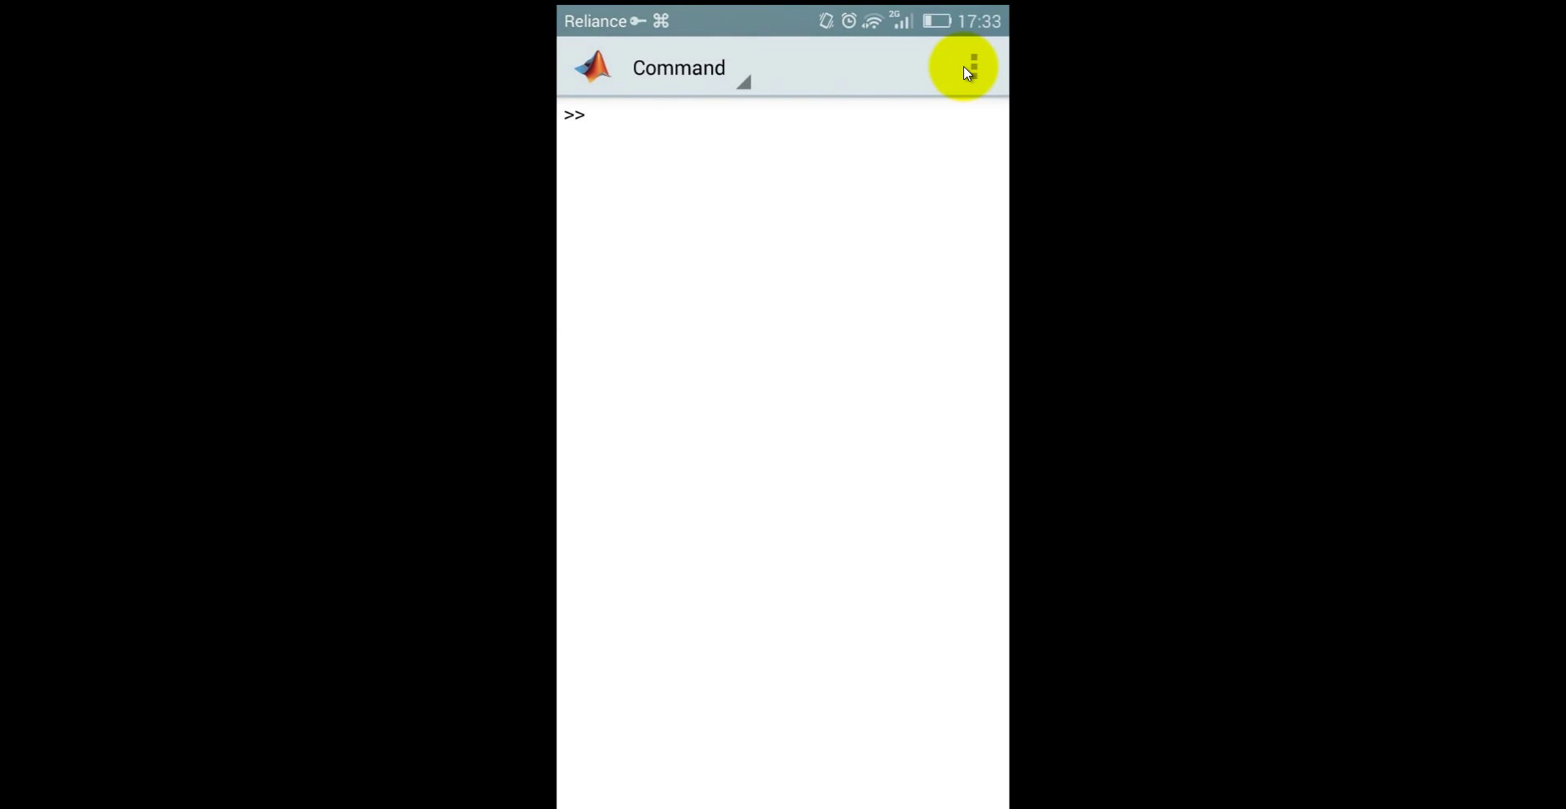
{"action": "key", "text": "Right"}
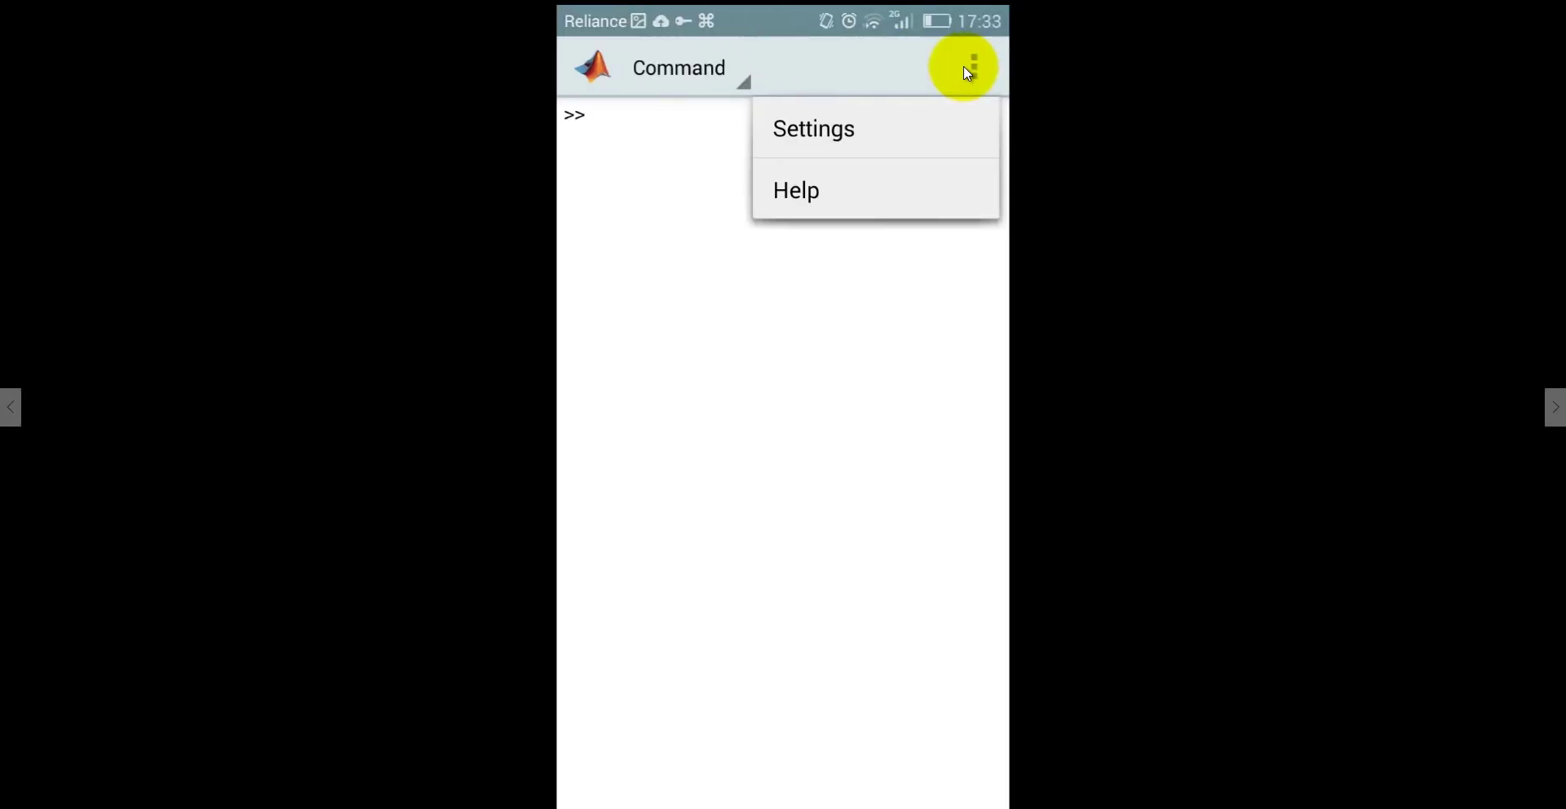
- In MATLAB Mobile's Settings, turn on the Sensors option Control from MATLAB
{"action": "left_click", "coordinate": [815, 129]}
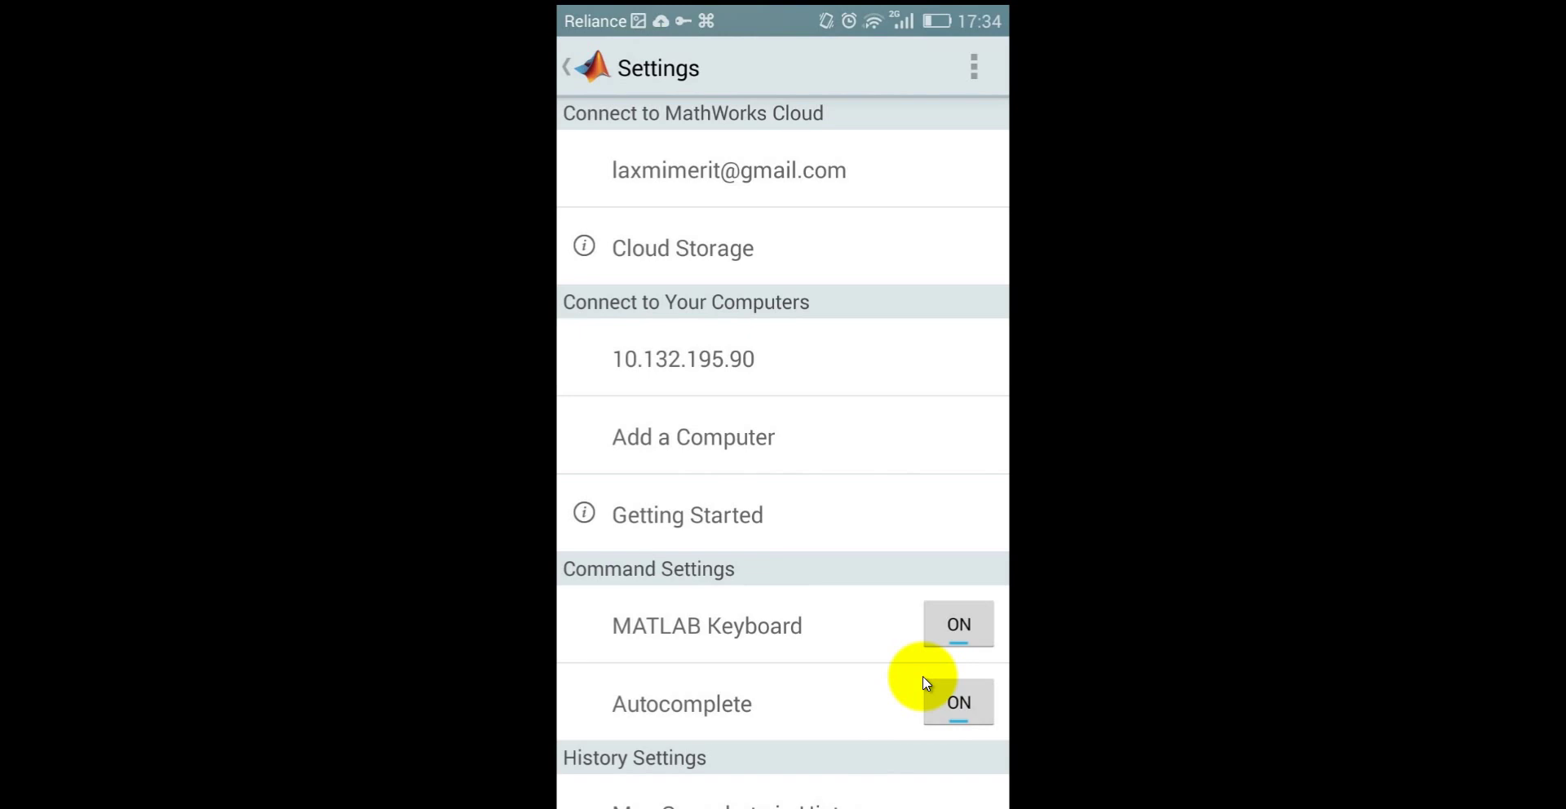
{"action": "scroll", "coordinate": [922, 675], "scroll_direction": "down", "scroll_amount": 5}
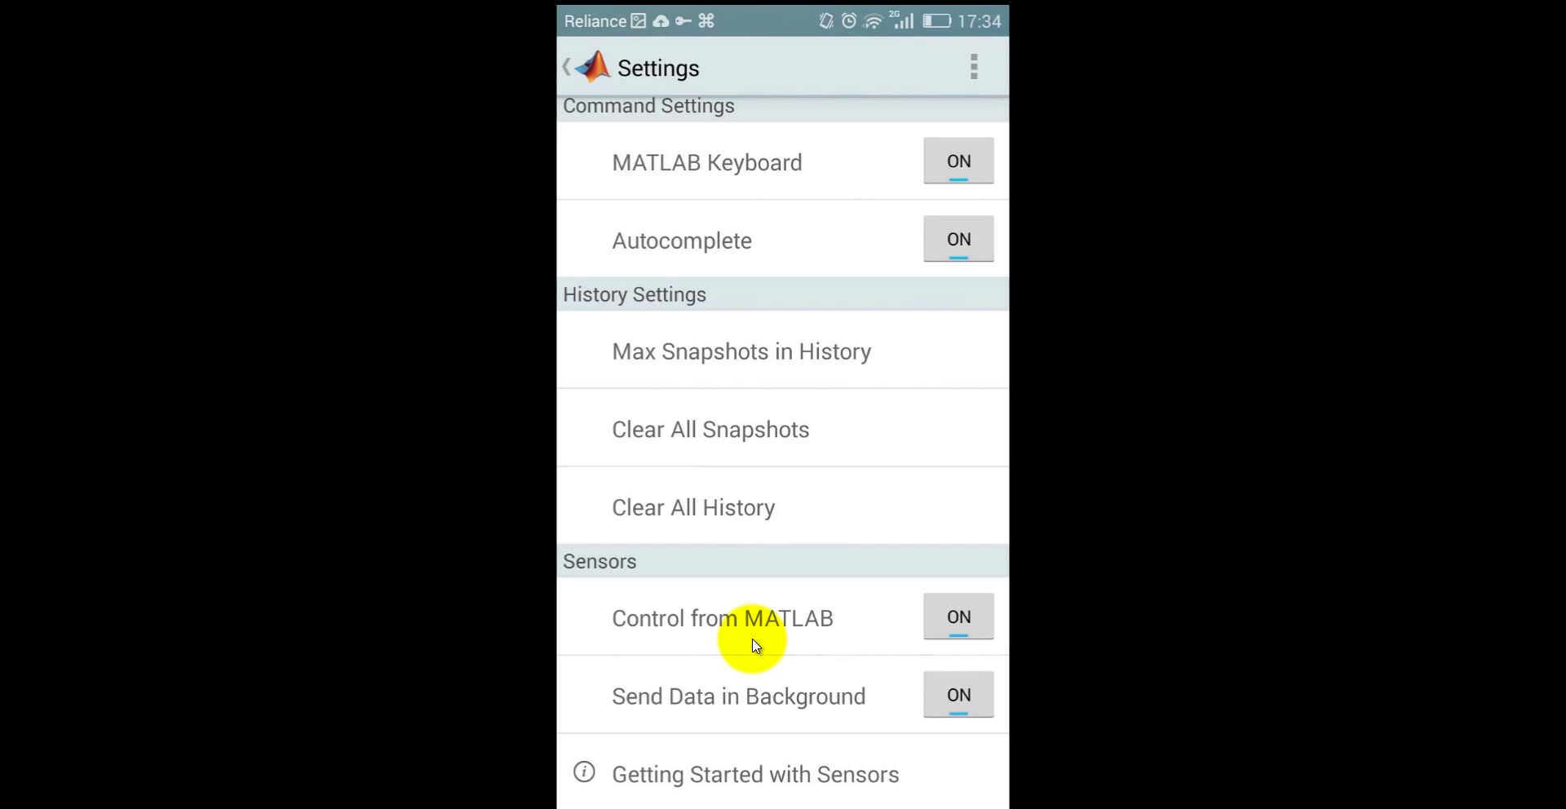
{"action": "left_click", "coordinate": [753, 640]}
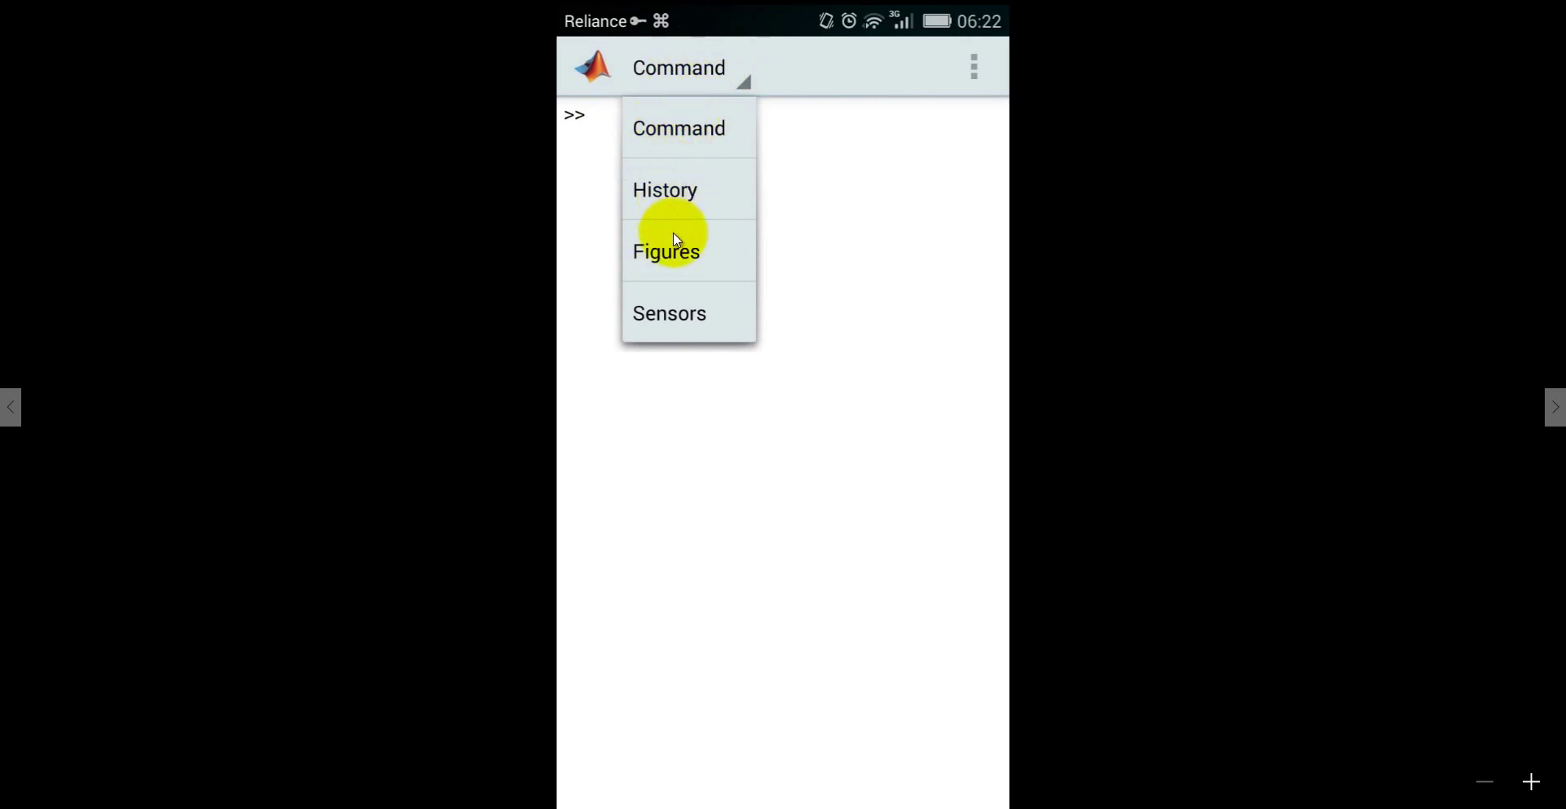
- Switch to the Sensors view, showing live acceleration (-0.105, 1.446, 9.749 m/s²) and magnetic field readings
{"action": "left_click", "coordinate": [669, 310]}
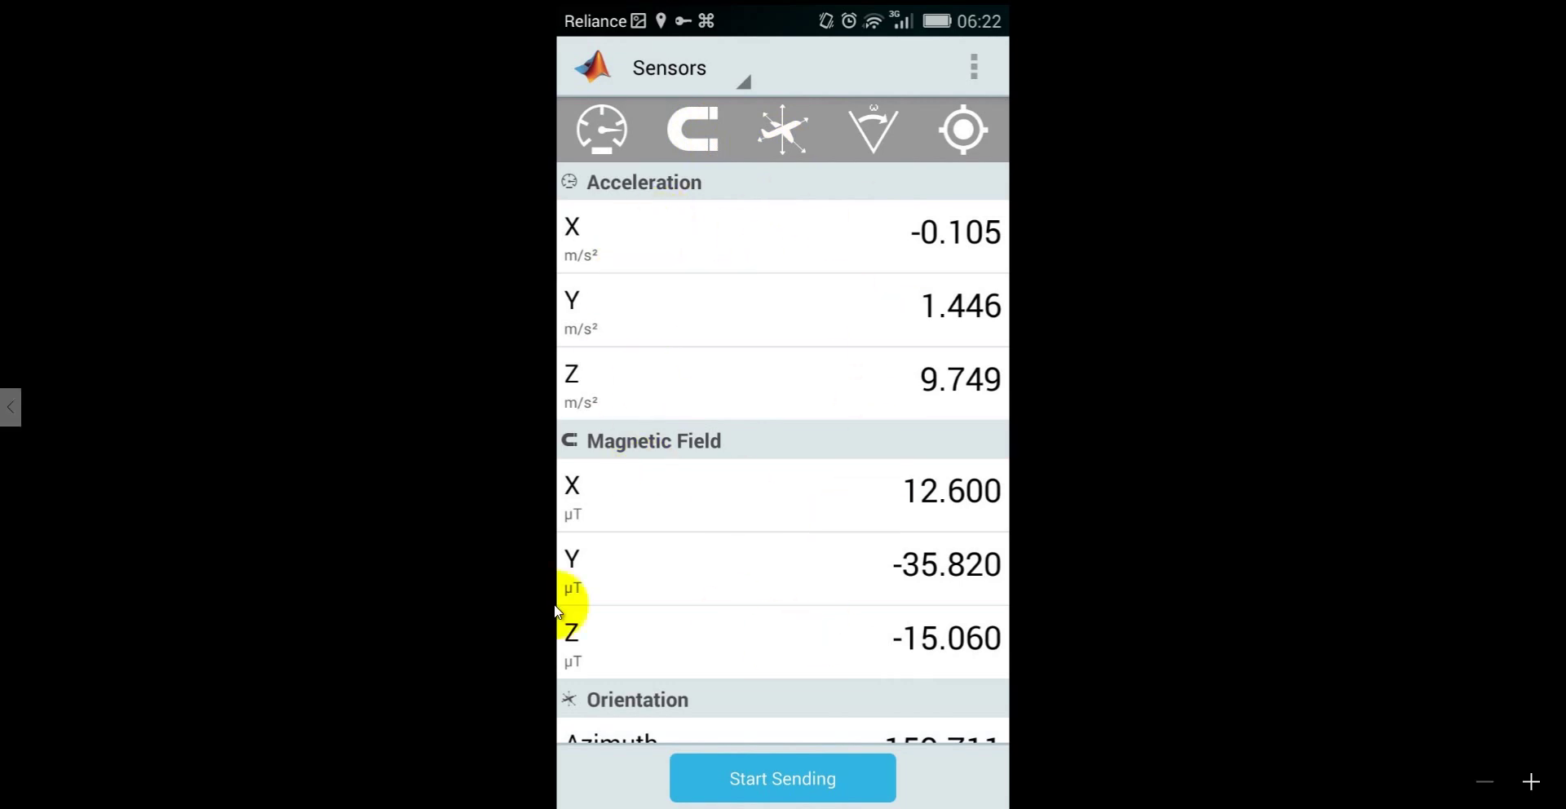
- Bring MATLAB R2015a back to the front and place the cursor at the Command Window's empty >> prompt
{"action": "mouse_move", "coordinate": [570, 803]}
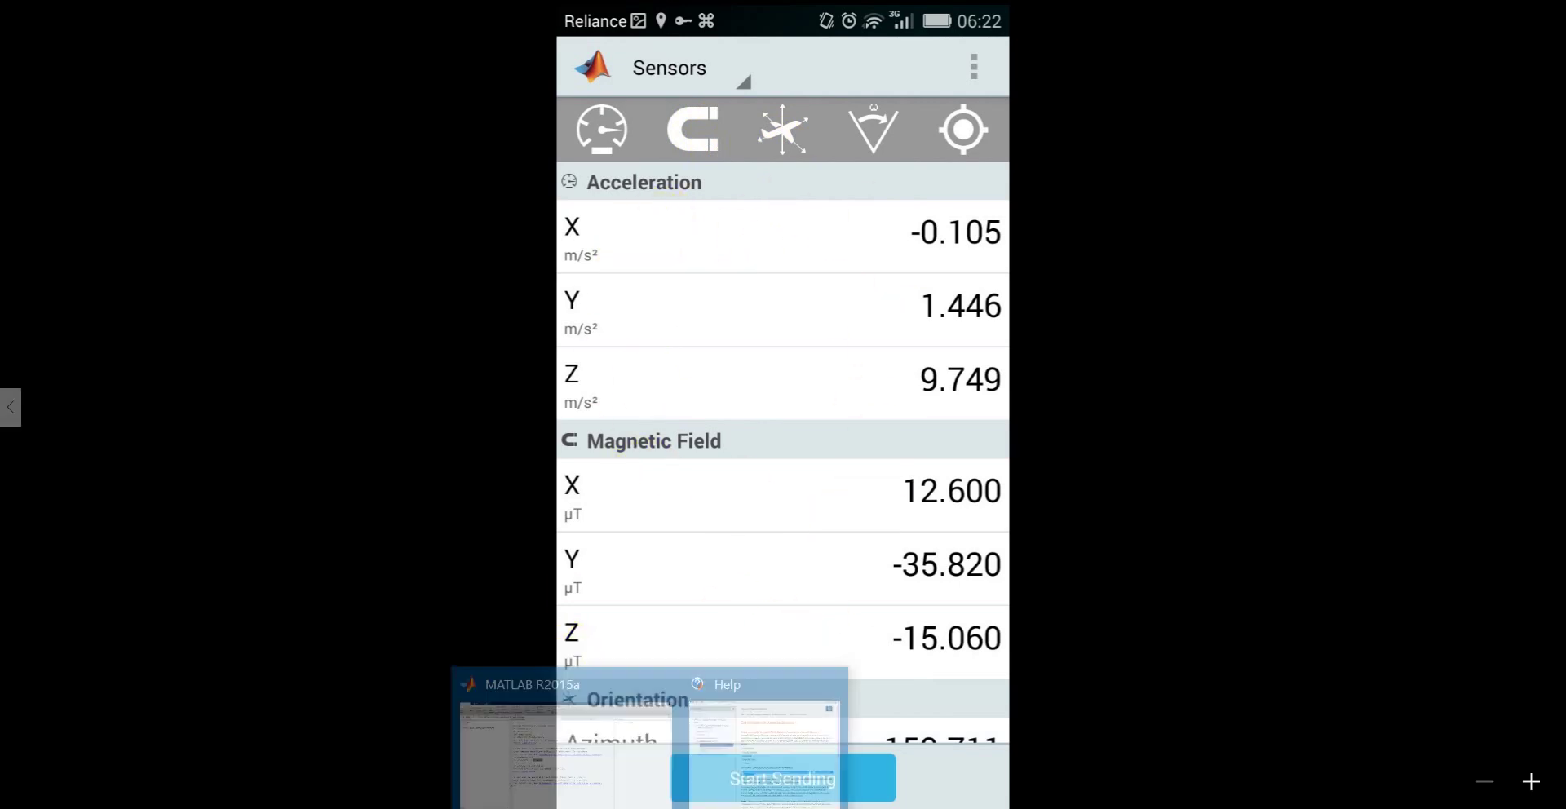
{"action": "left_click", "coordinate": [570, 746]}
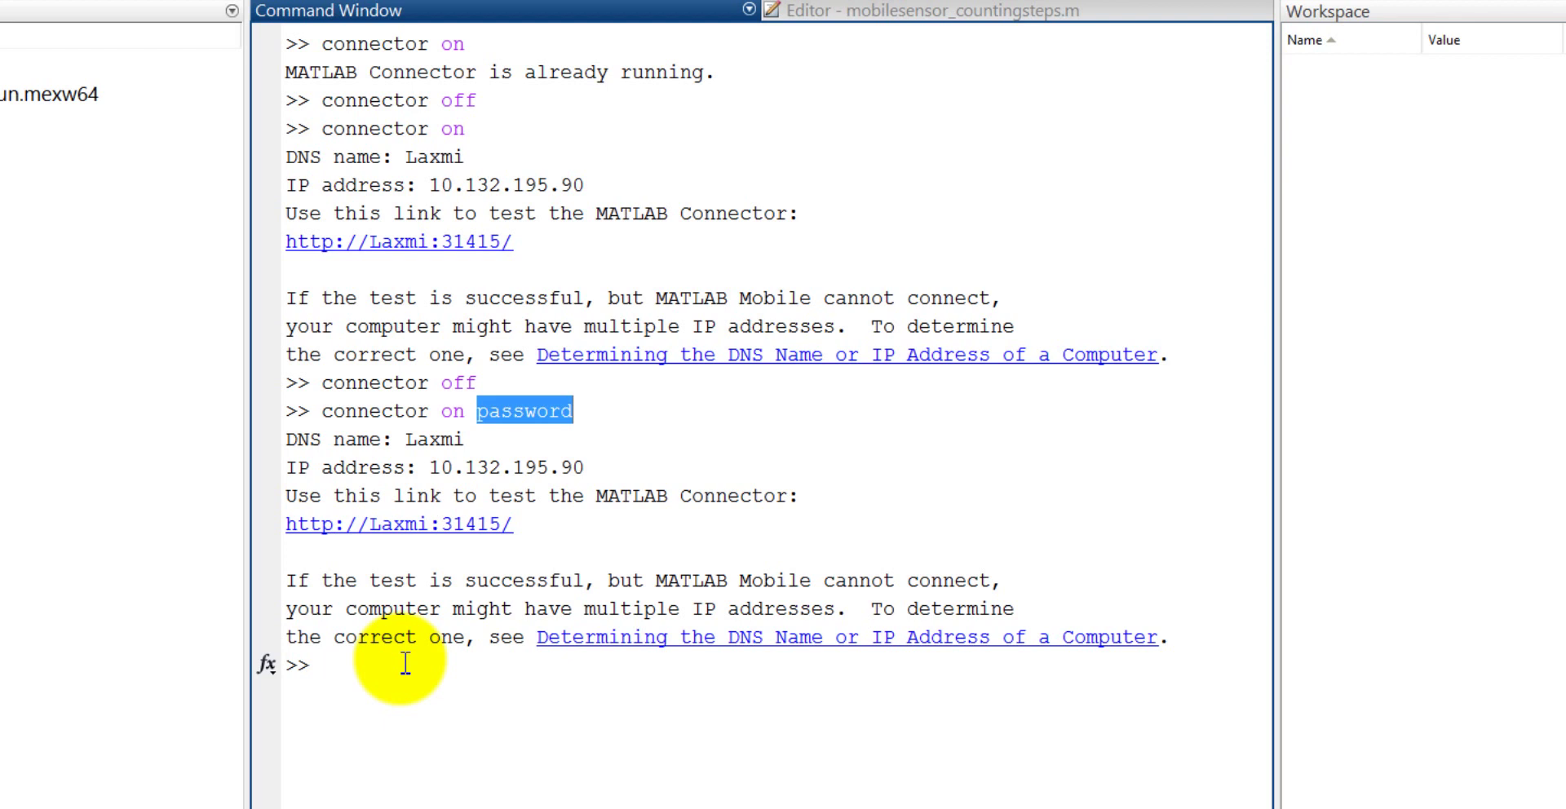
{"action": "left_click", "coordinate": [375, 666]}
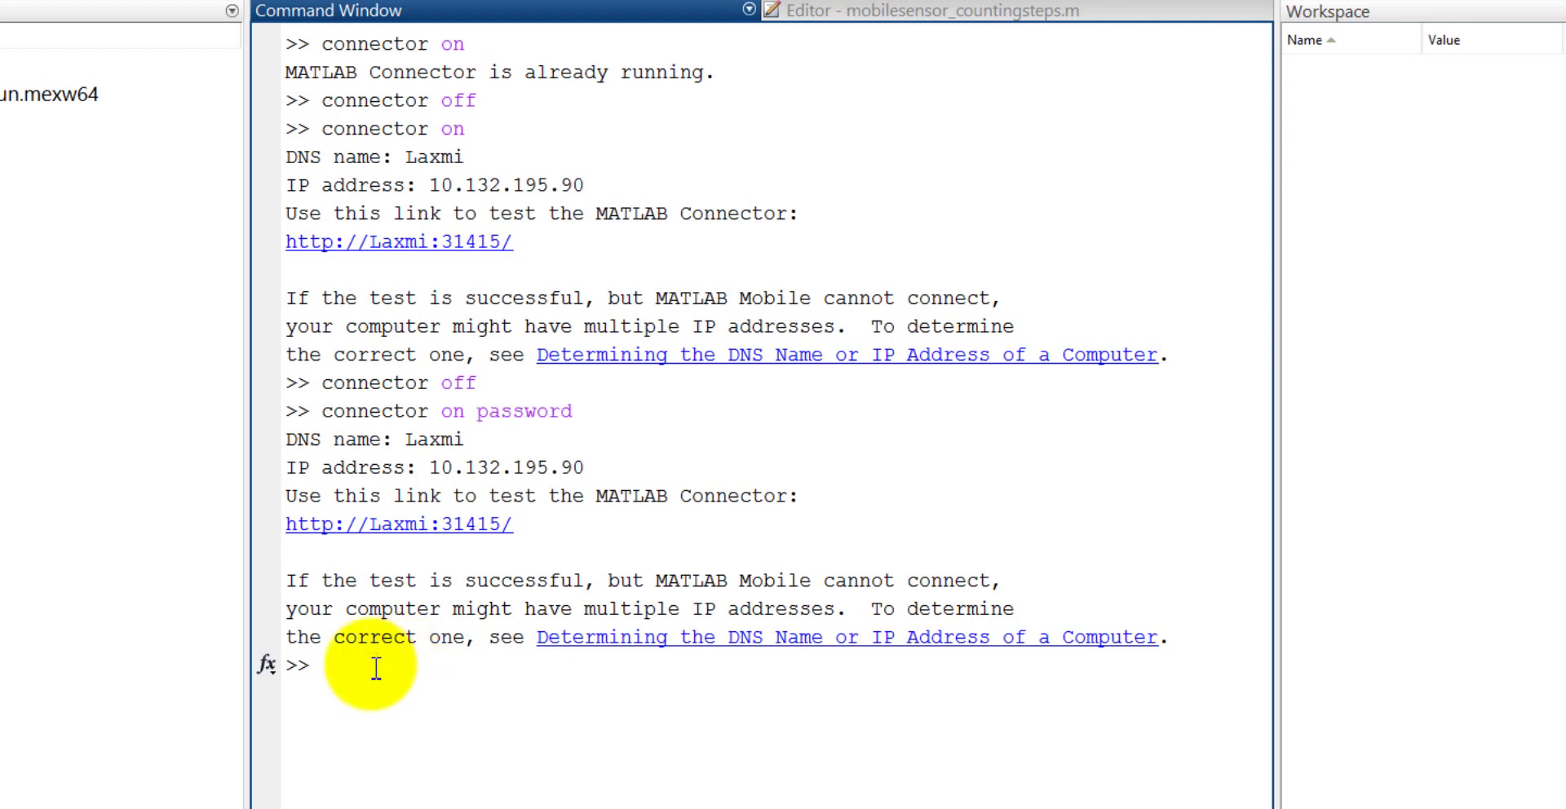